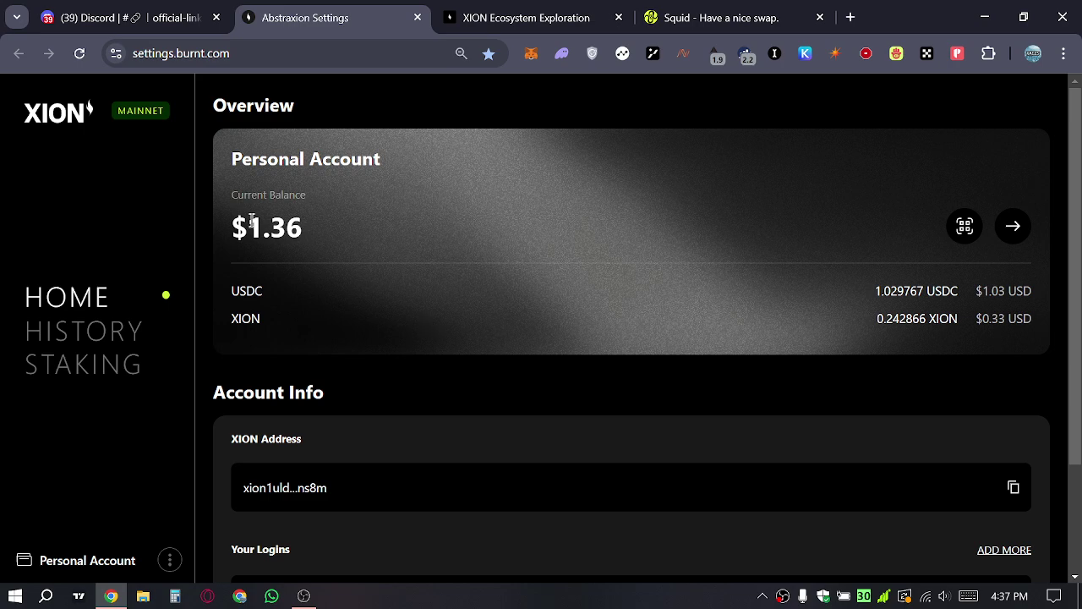
# Highlight the $1.36 USDC and XION balance on the Overview card several times.
pyautogui.moveTo(234, 225); pyautogui.dragTo(368, 241)
pyautogui.click(368, 240)
pyautogui.doubleClick(256, 230)
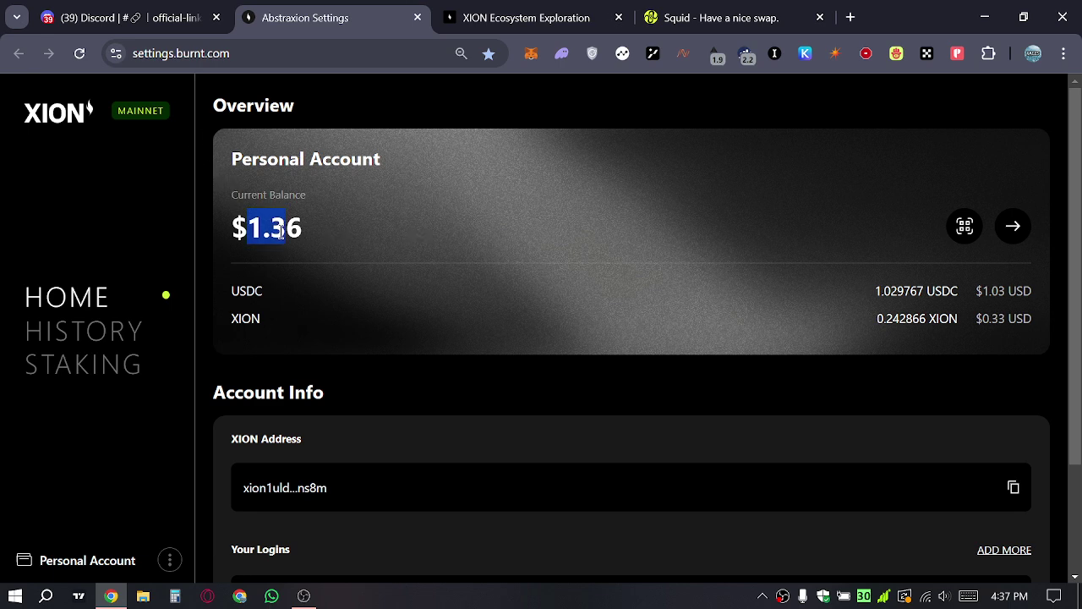
pyautogui.click(279, 233)
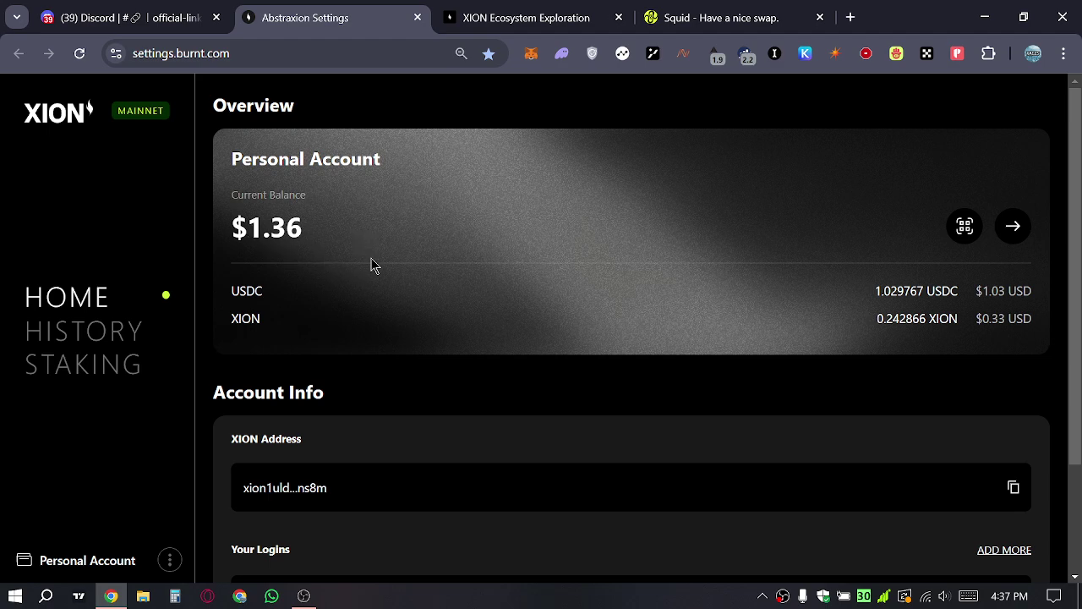
pyautogui.moveTo(229, 240); pyautogui.dragTo(347, 232)
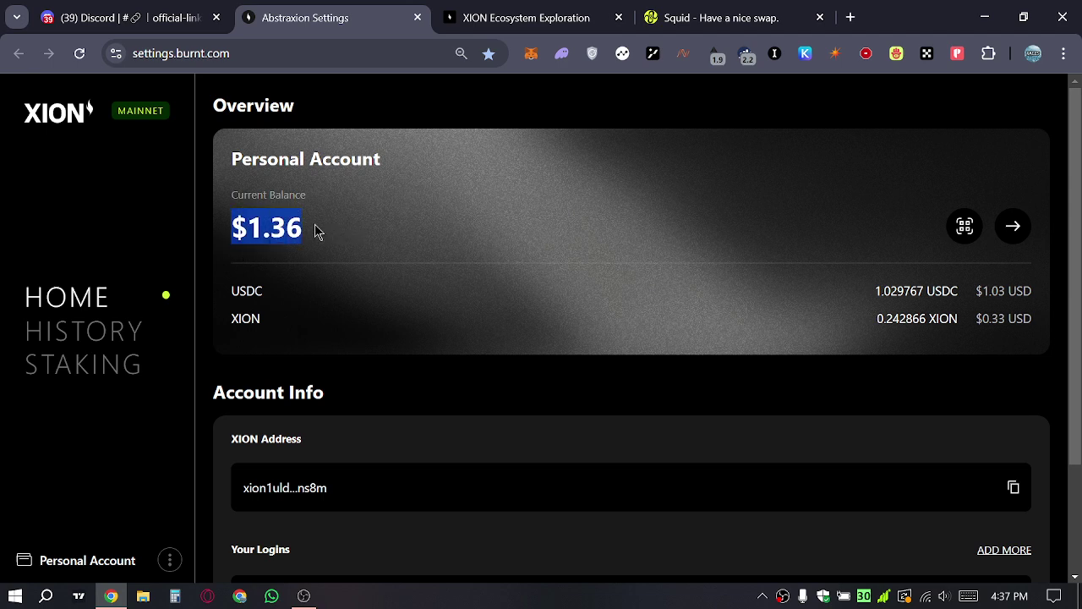
pyautogui.click(319, 230)
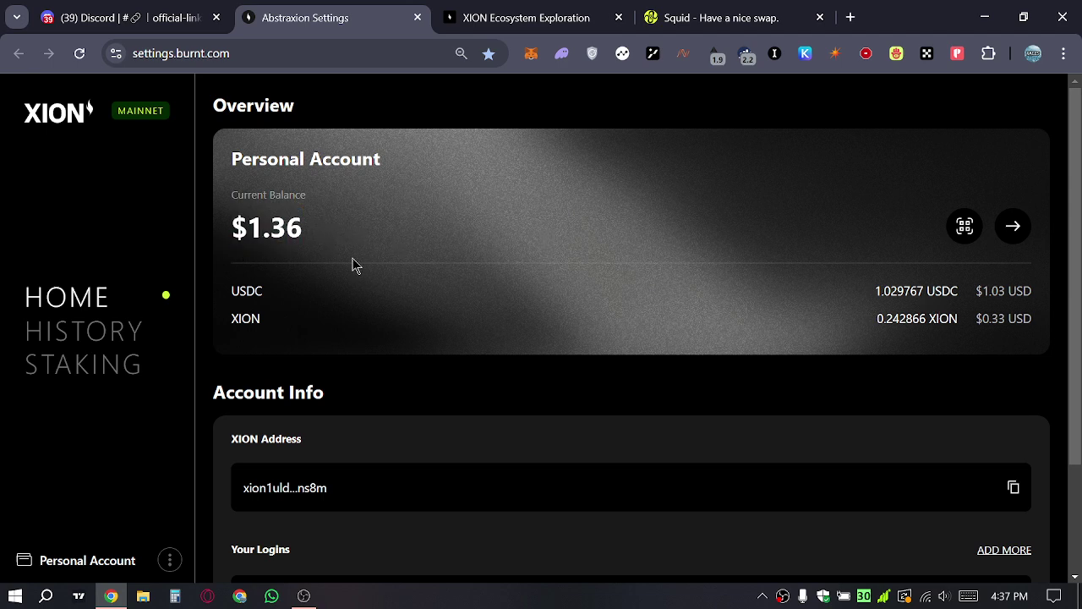
# Switch to Discord's #official-links channel and highlight the 'Mainnet Dashboard:' entry.
pyautogui.click(126, 17)
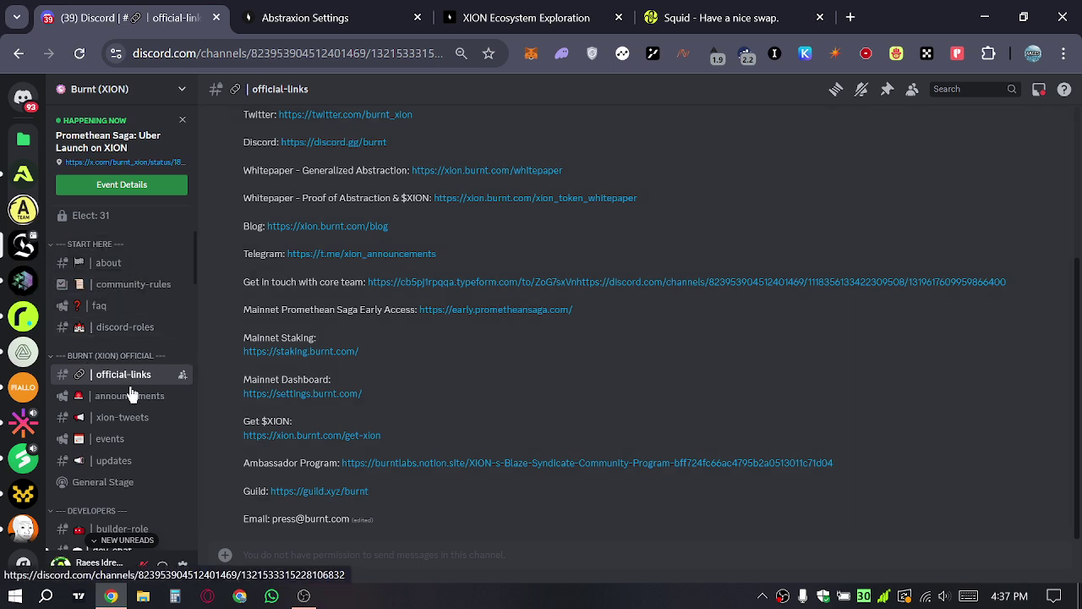
pyautogui.moveTo(243, 378); pyautogui.dragTo(377, 385)
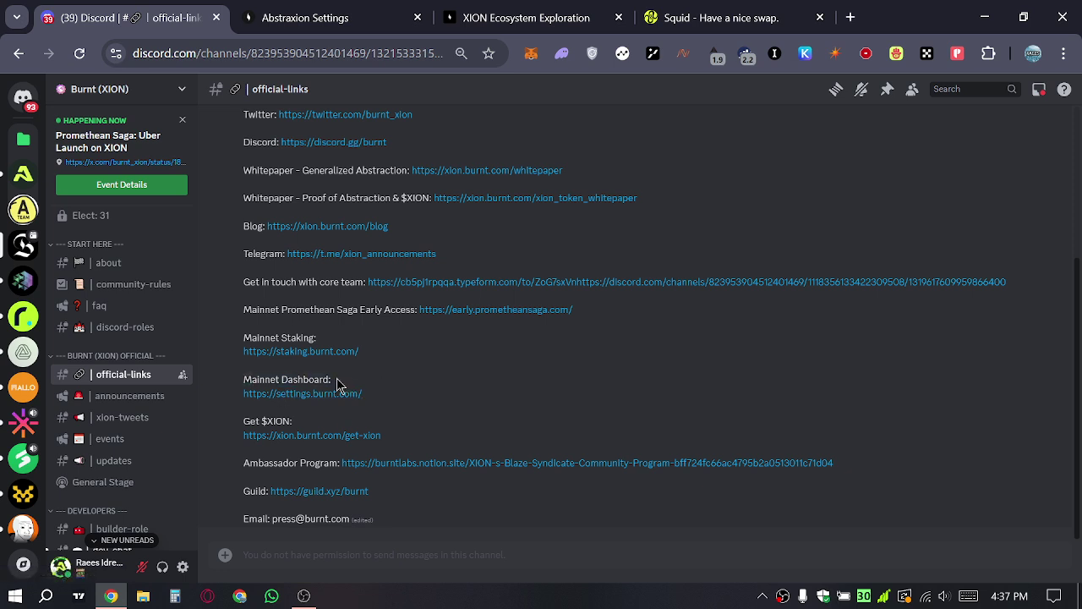
# Return to the XION Dashboard and highlight the USDC balance amount.
pyautogui.hotkey('ctrl', 'Tab')
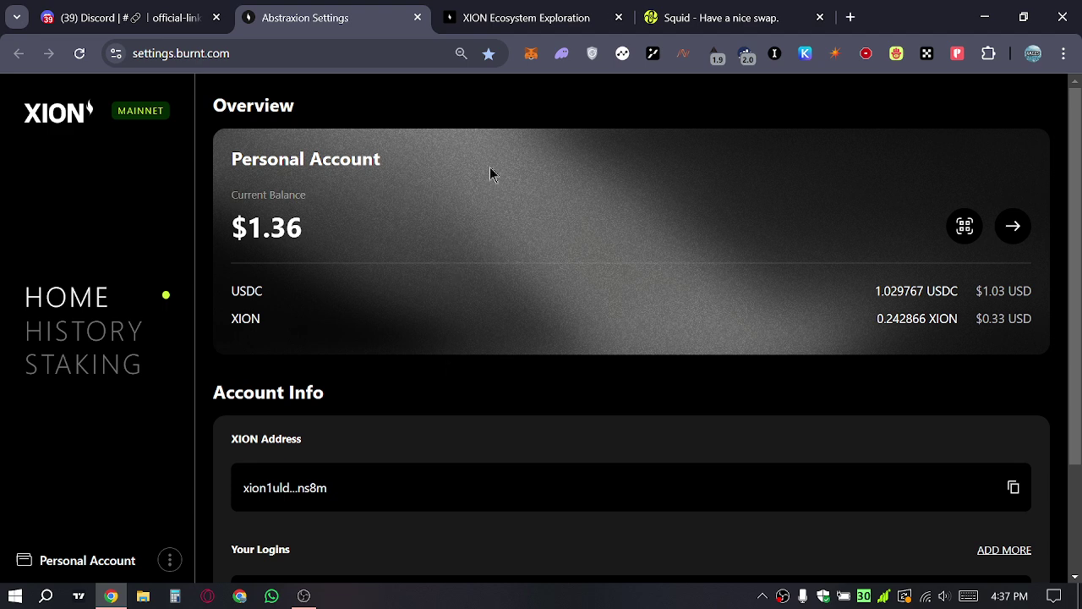
pyautogui.moveTo(875, 291); pyautogui.dragTo(946, 296)
pyautogui.click(946, 291)
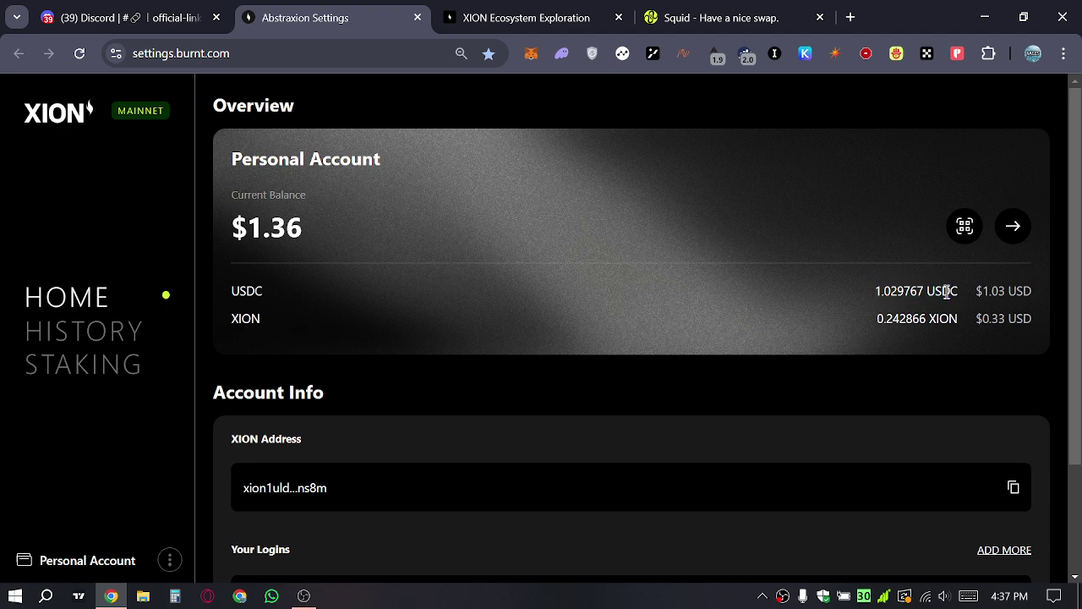
pyautogui.click(1009, 293)
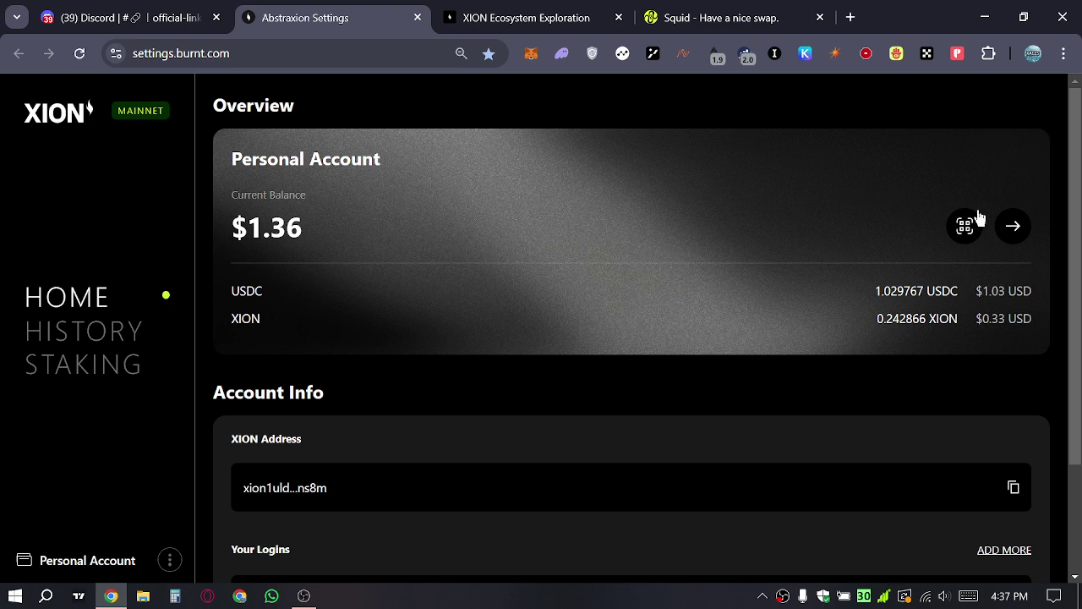
# In Keplr, filter assets by 'Xion' and copy the wallet's XION address.
pyautogui.click(805, 54)
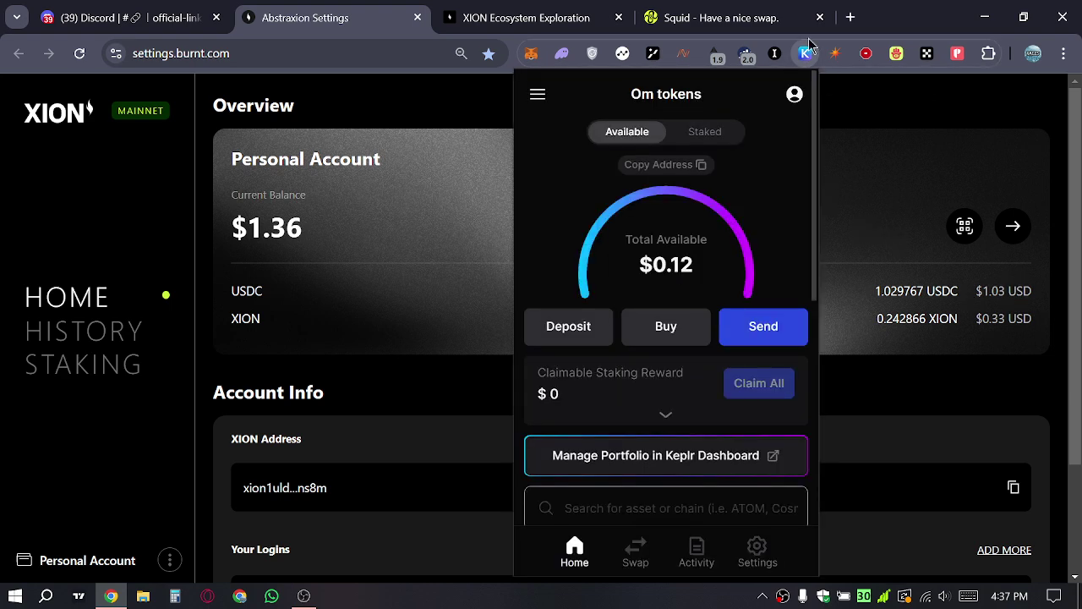
pyautogui.scroll(-5, 710, 278)
pyautogui.scroll(5, 702, 295)
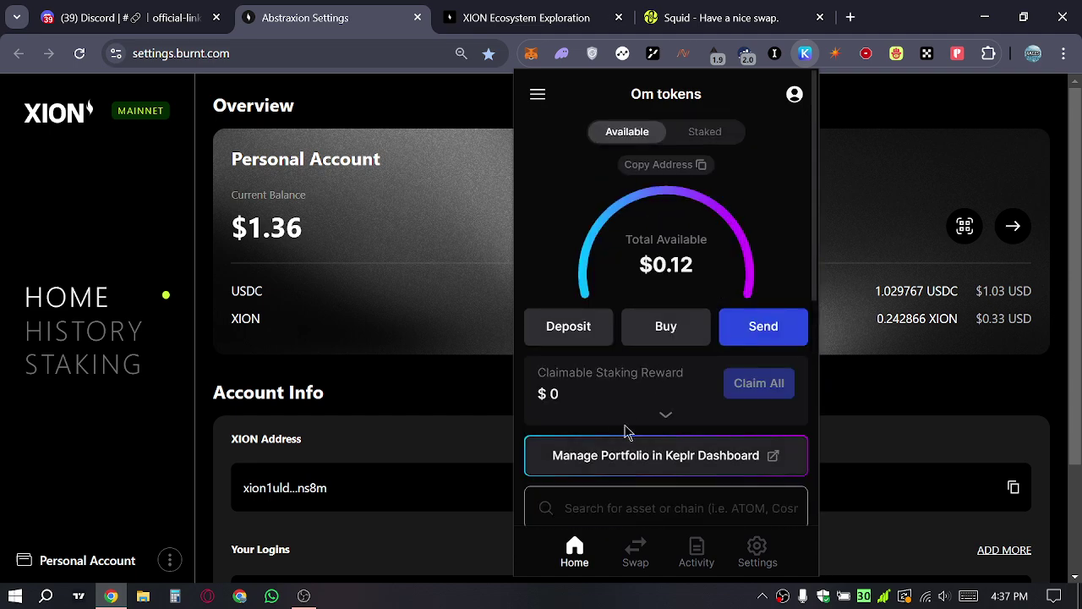
pyautogui.scroll(-1, 625, 431)
pyautogui.write('X')
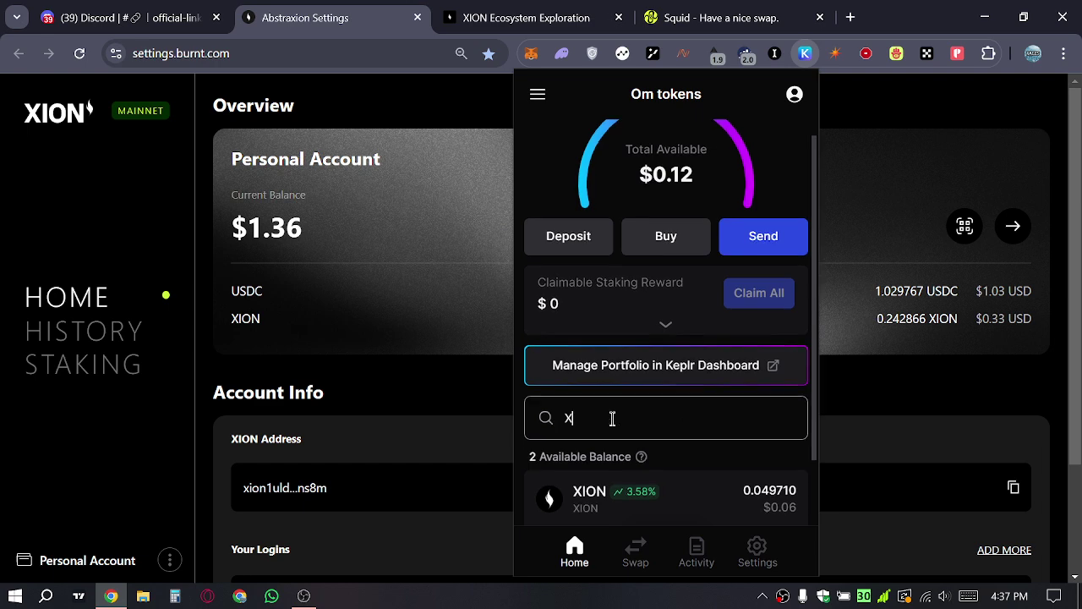
pyautogui.write('ion')
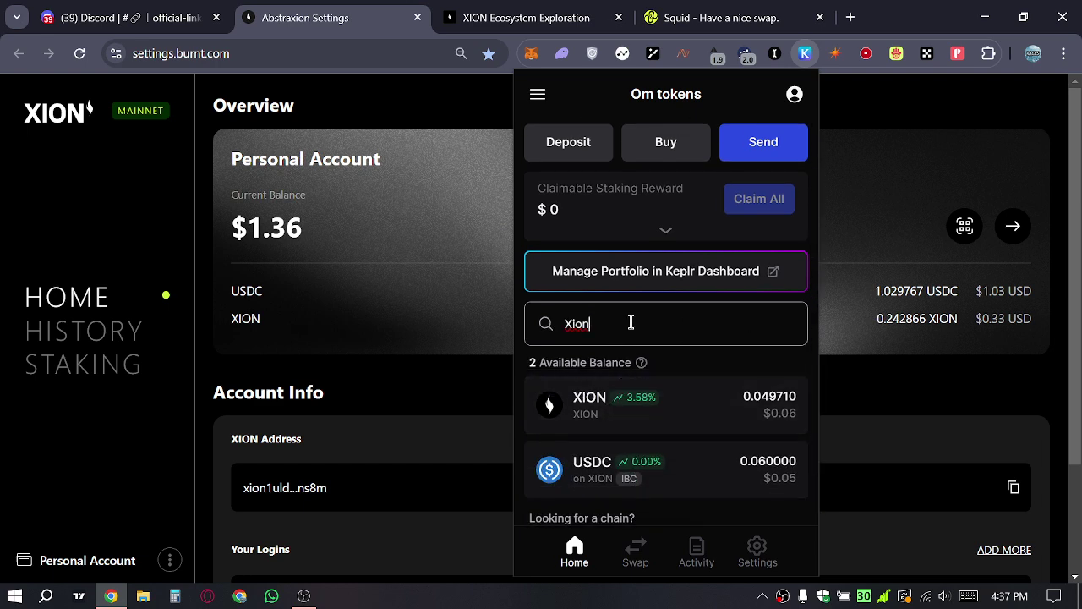
pyautogui.click(613, 415)
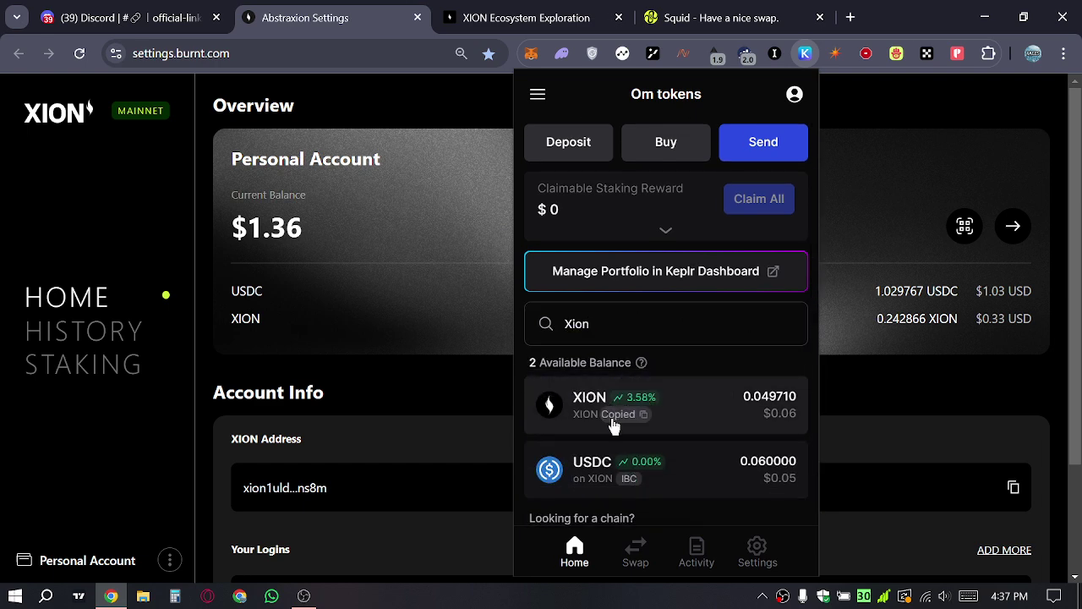
# Close Keplr and start a new send from the dashboard with USDC as the token.
pyautogui.click(376, 264)
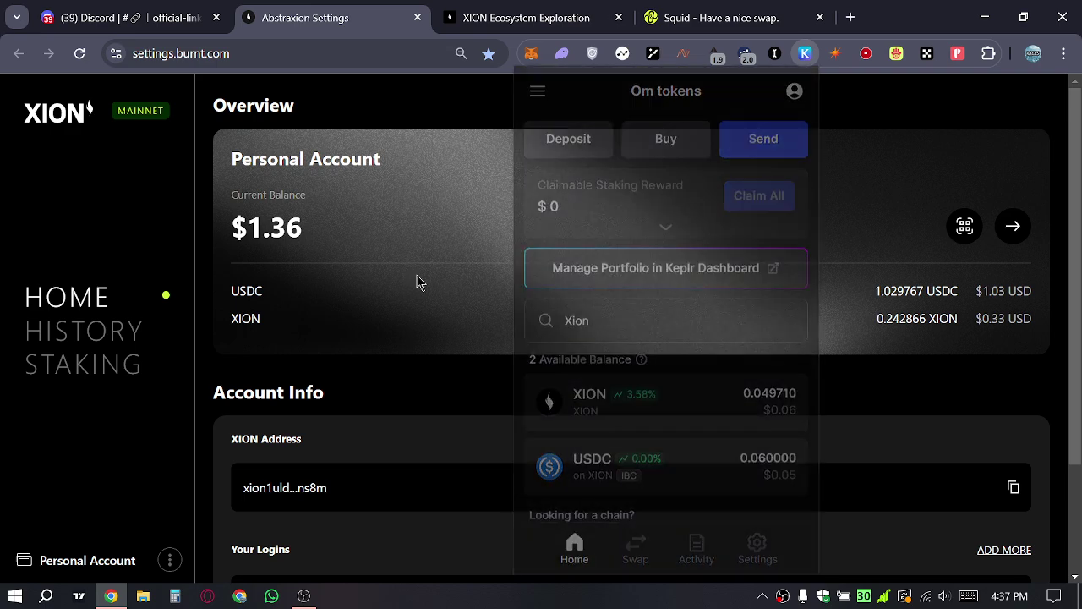
pyautogui.click(1013, 229)
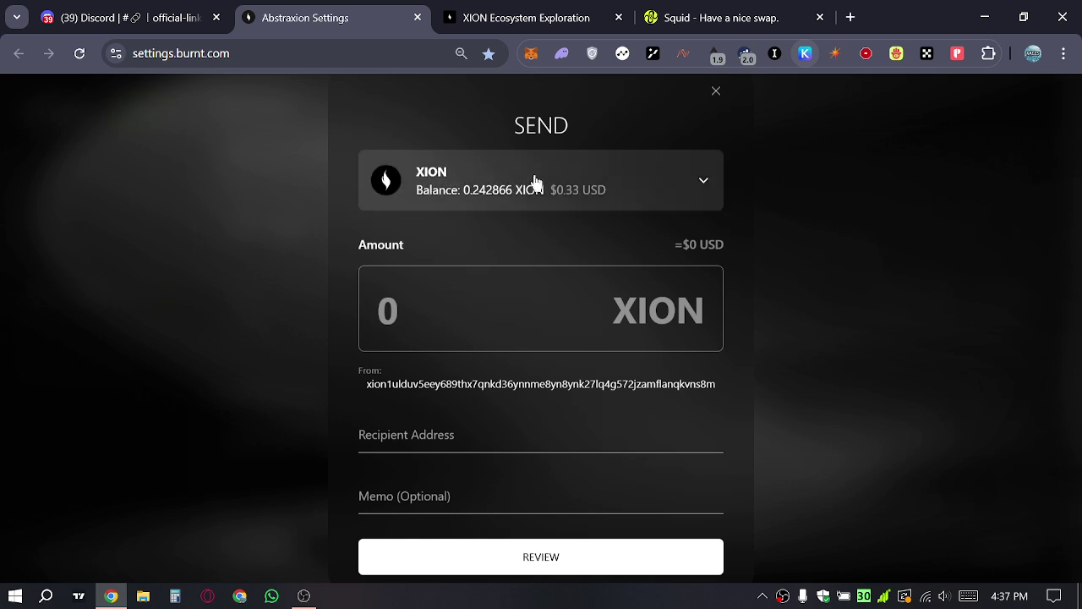
pyautogui.click(502, 188)
pyautogui.click(498, 262)
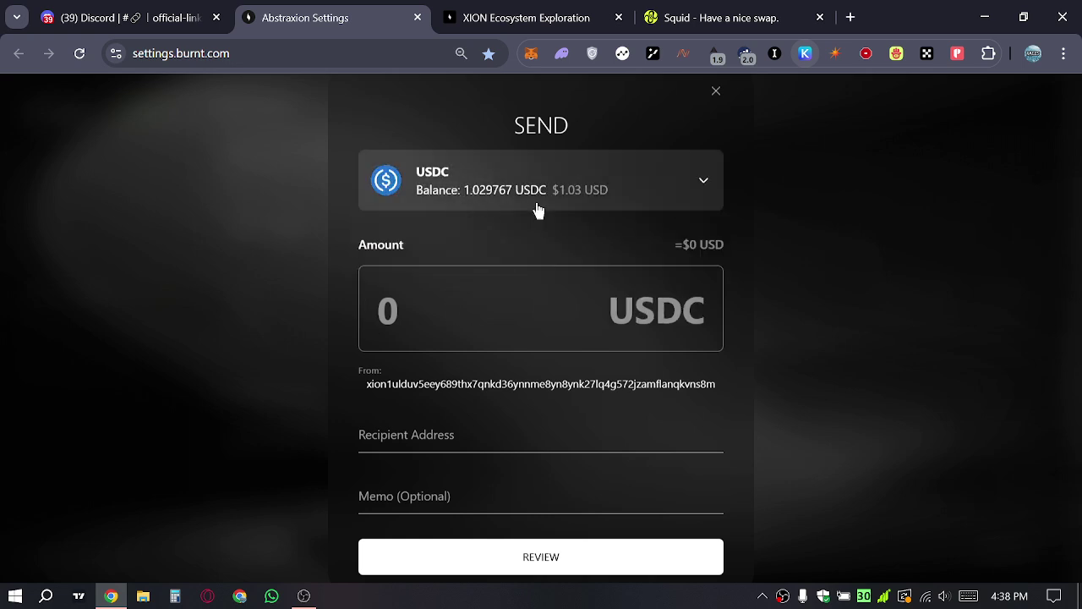
pyautogui.click(520, 201)
pyautogui.click(472, 202)
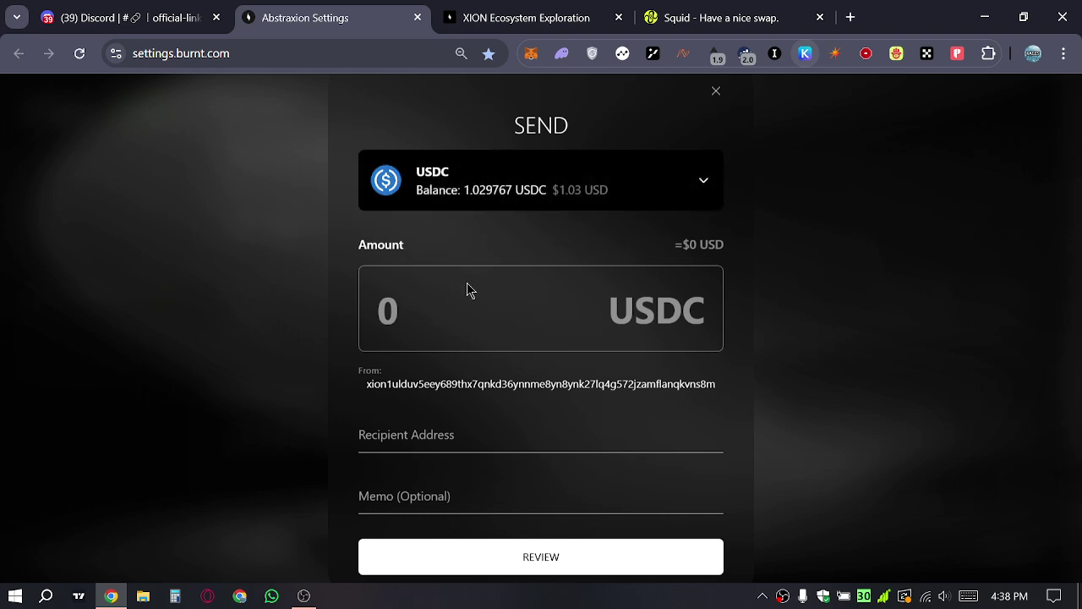
# Enter 1 USDC as the amount and paste the Keplr XION address as recipient.
pyautogui.click(471, 325)
pyautogui.write('1')
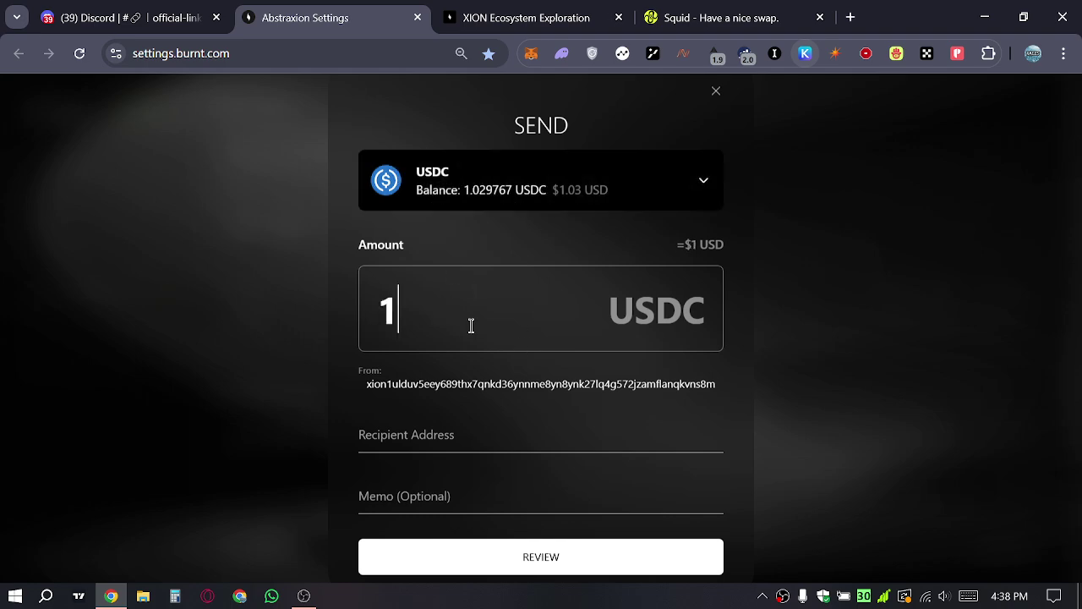
pyautogui.write('.03')
pyautogui.press('BackSpace')
pyautogui.press('BackSpace')
pyautogui.click(437, 436)
pyautogui.hotkey('ctrl', 'v')
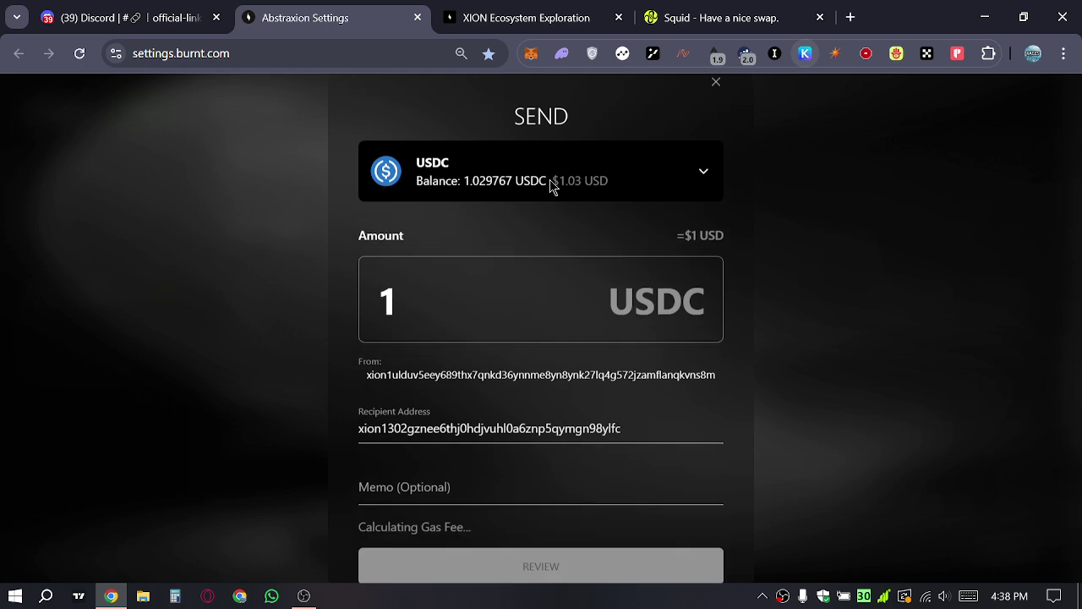
# Review and confirm the 1 USDC send to Keplr, then dismiss the success message.
pyautogui.click(531, 568)
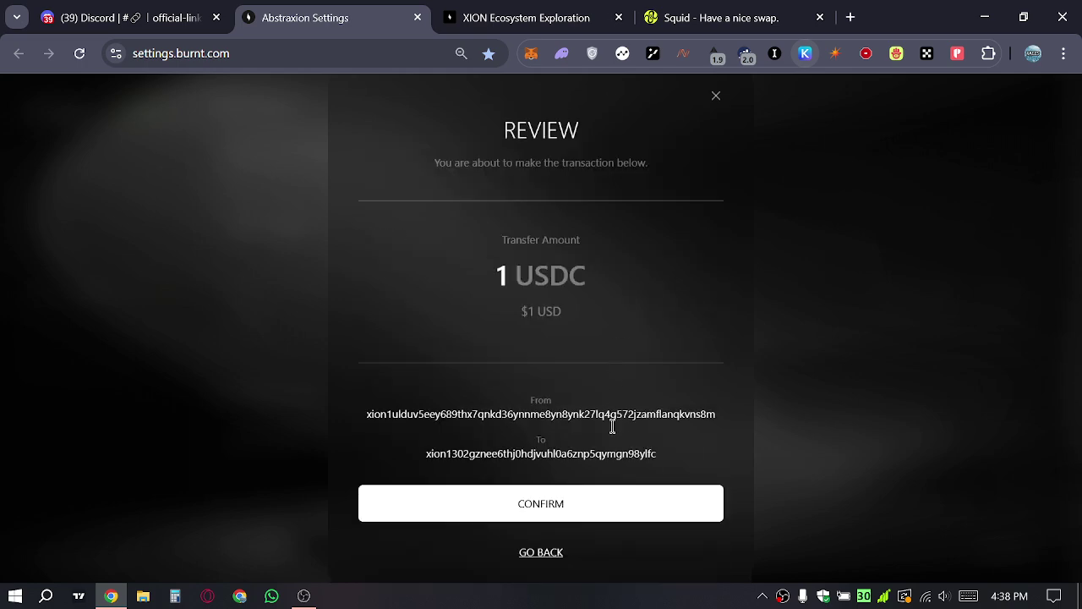
pyautogui.click(589, 509)
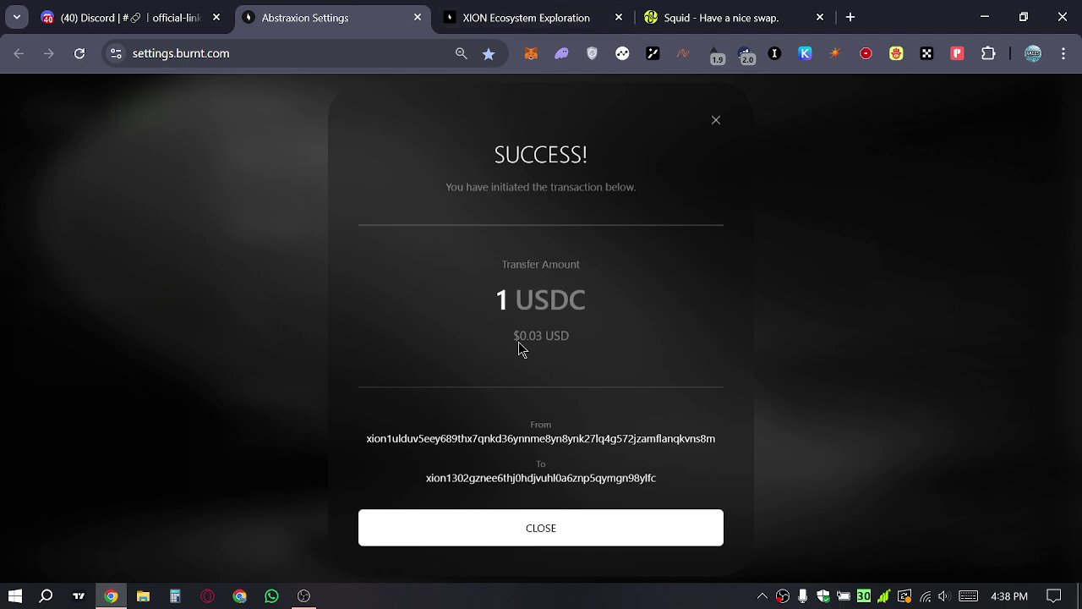
pyautogui.click(561, 540)
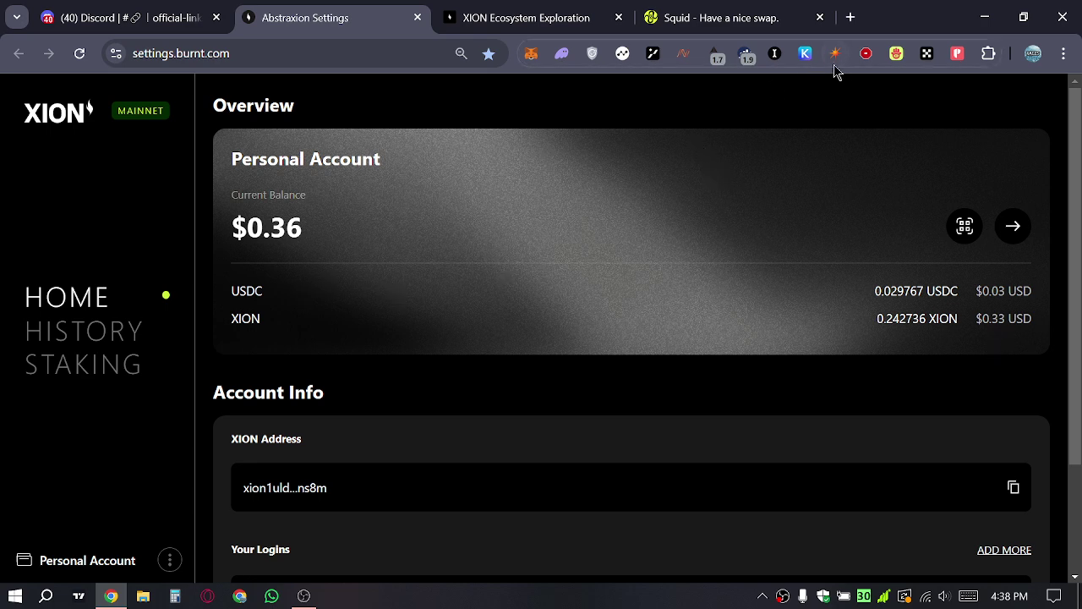
# Open Keplr and scroll to the assets showing 1.06 USDC on XION.
pyautogui.click(804, 55)
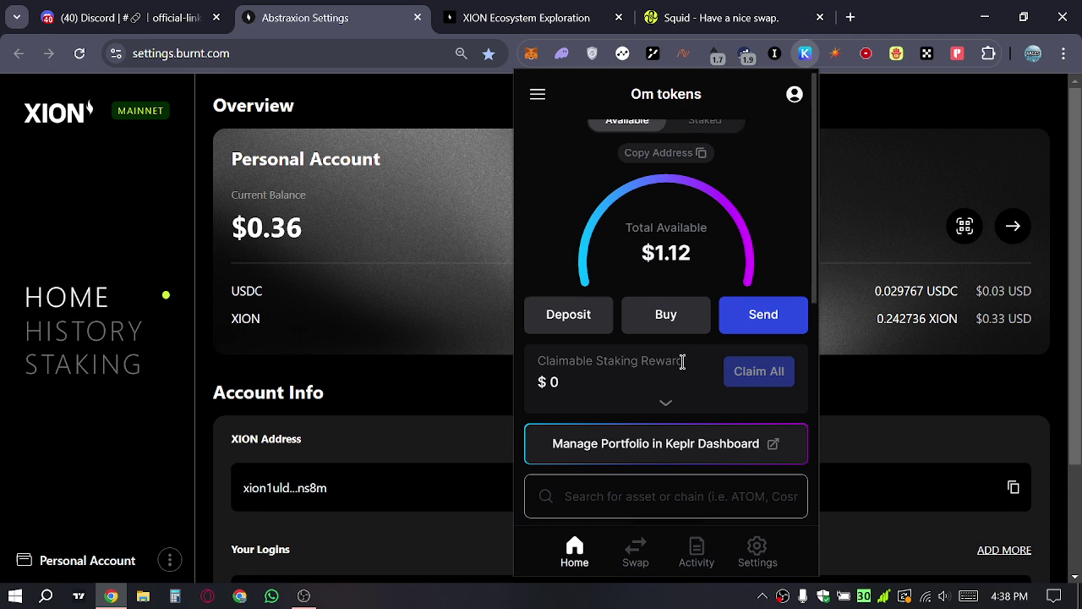
pyautogui.scroll(-3, 683, 365)
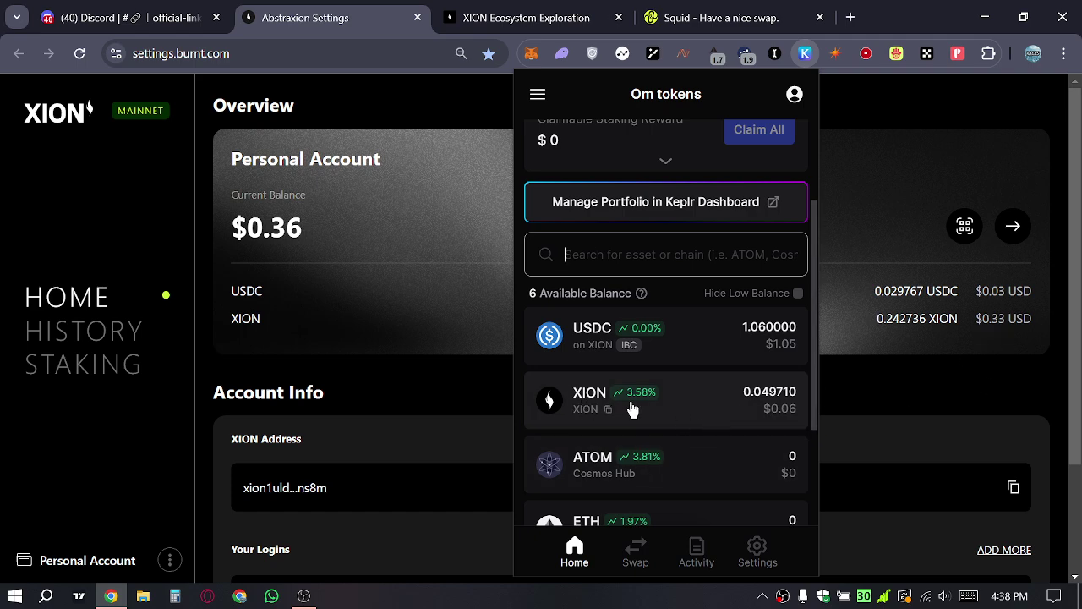
pyautogui.click(385, 258)
pyautogui.click(501, 10)
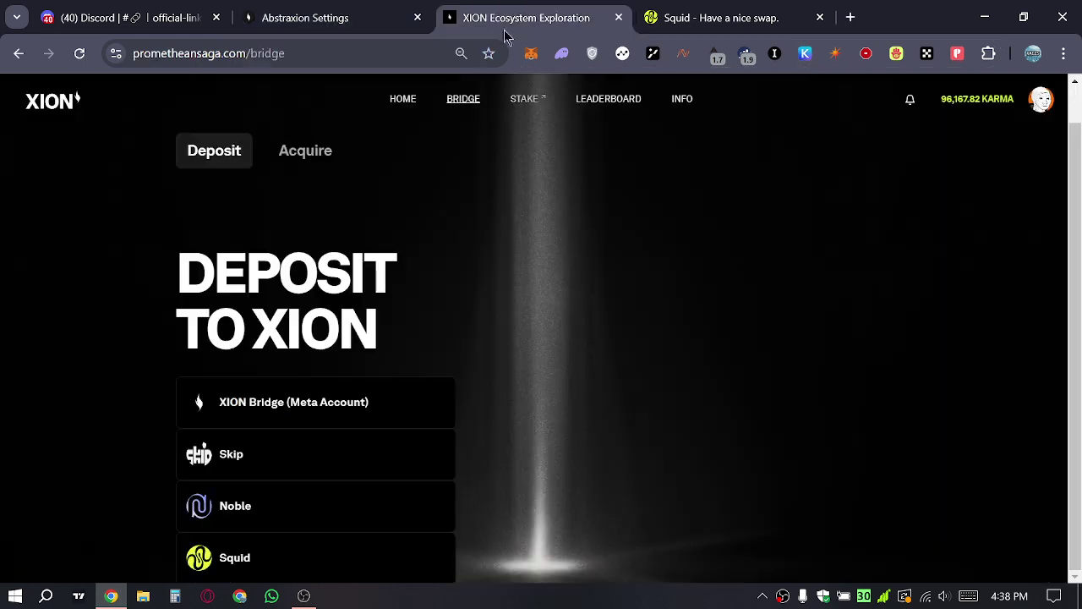
pyautogui.click(338, 10)
pyautogui.click(682, 16)
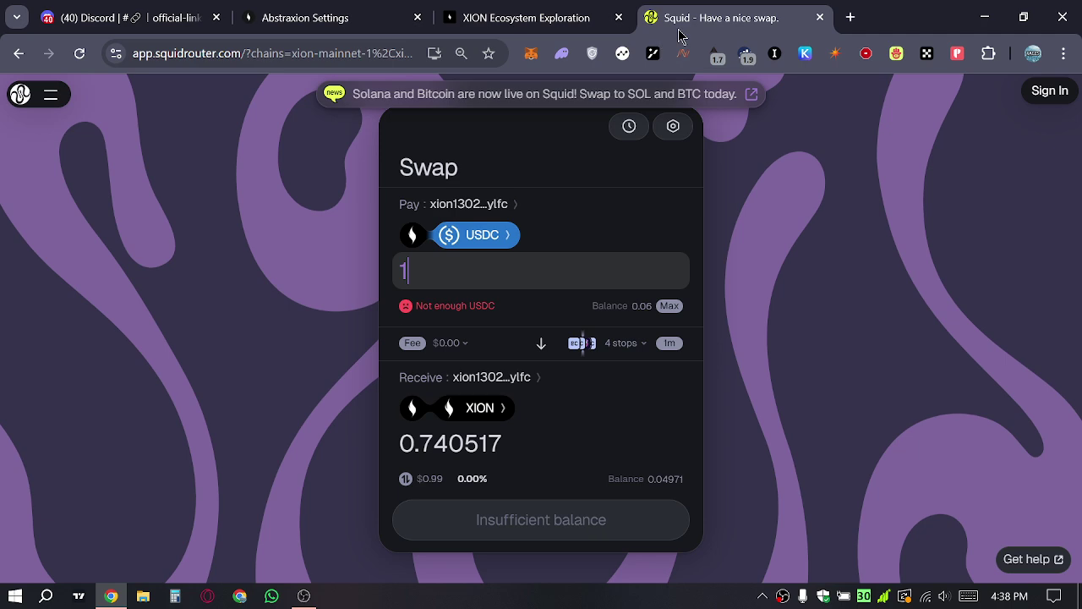
pyautogui.click(499, 16)
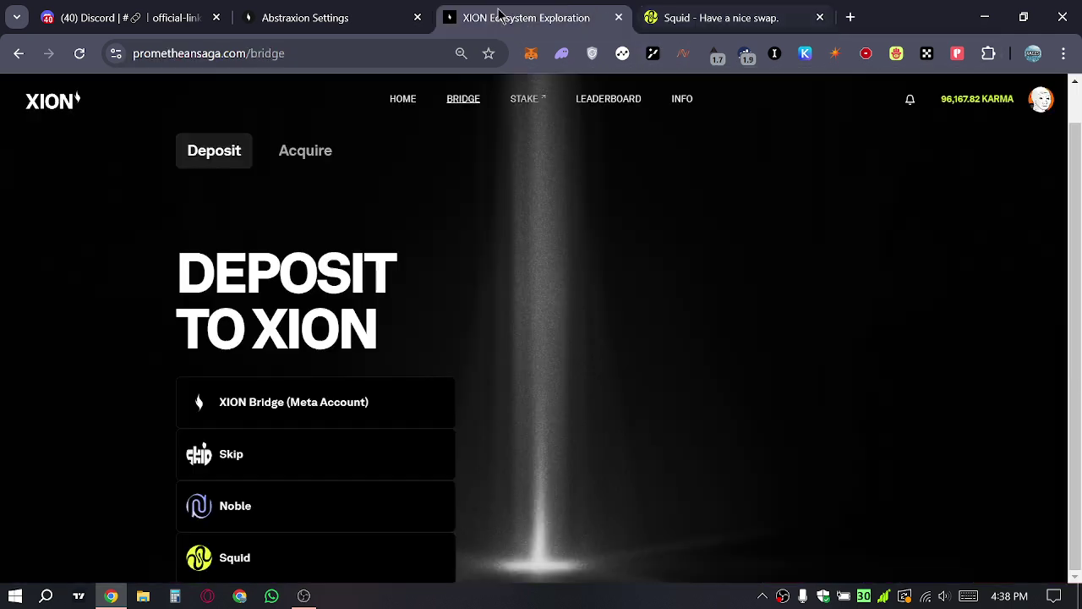
pyautogui.click(393, 100)
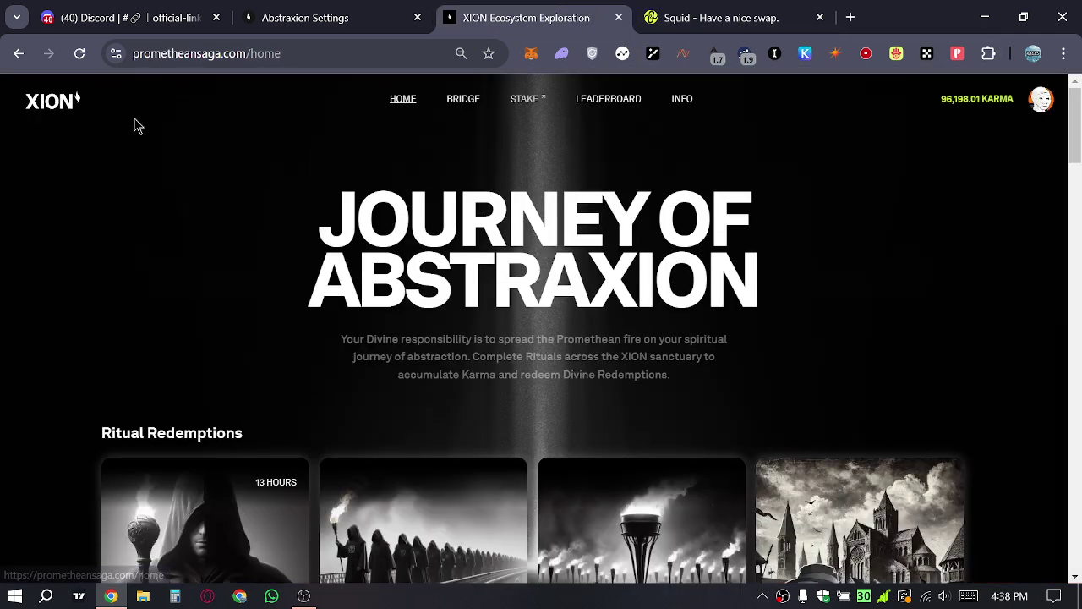
pyautogui.click(297, 53)
pyautogui.click(336, 175)
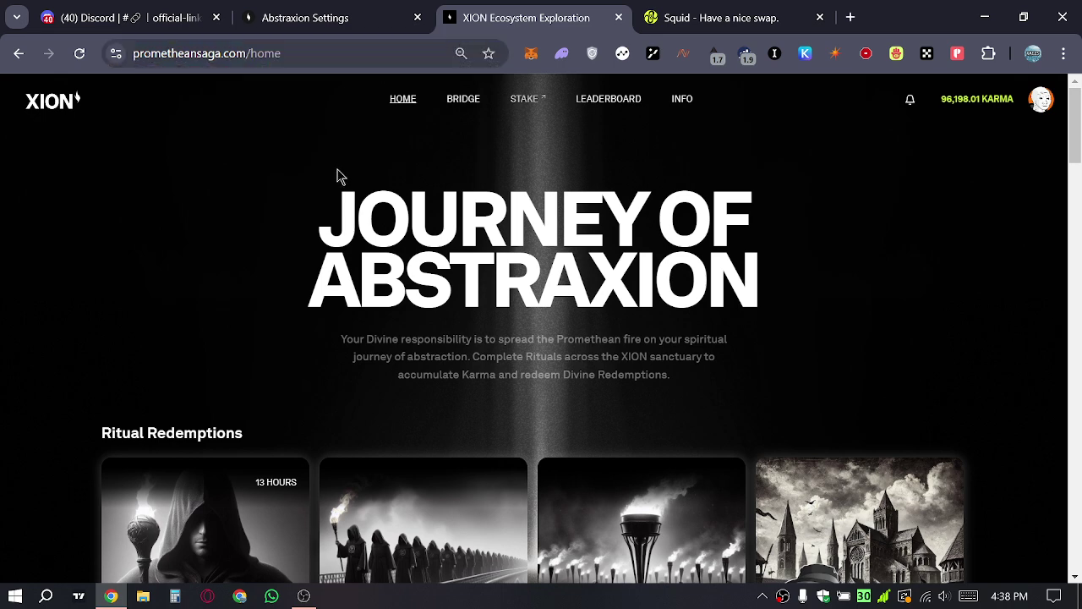
pyautogui.click(462, 108)
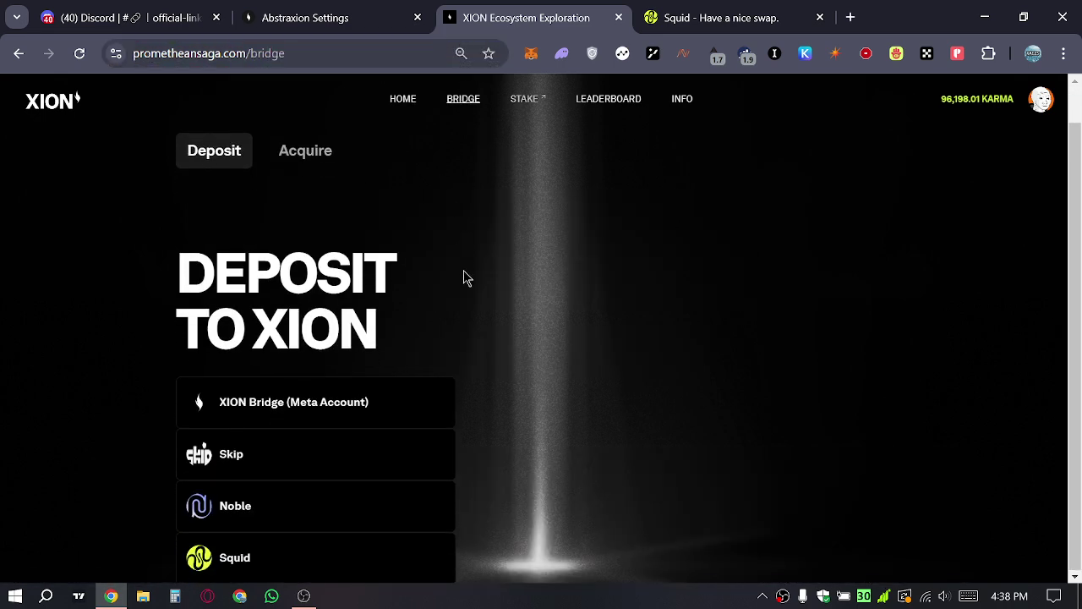
# On Squid, set the pay token to USDC on the Xion chain.
pyautogui.click(688, 17)
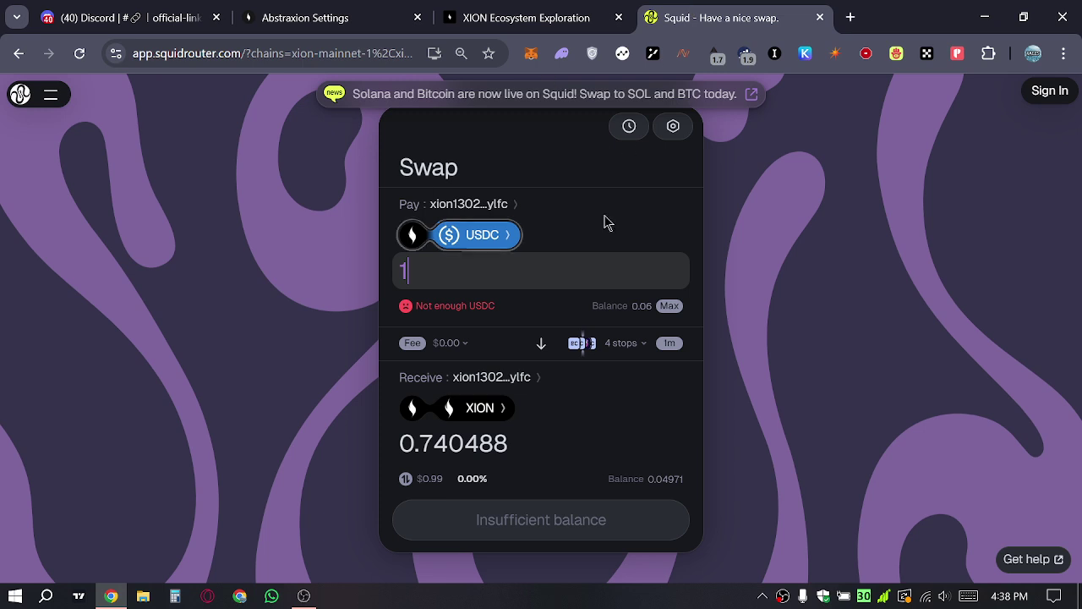
pyautogui.click(506, 235)
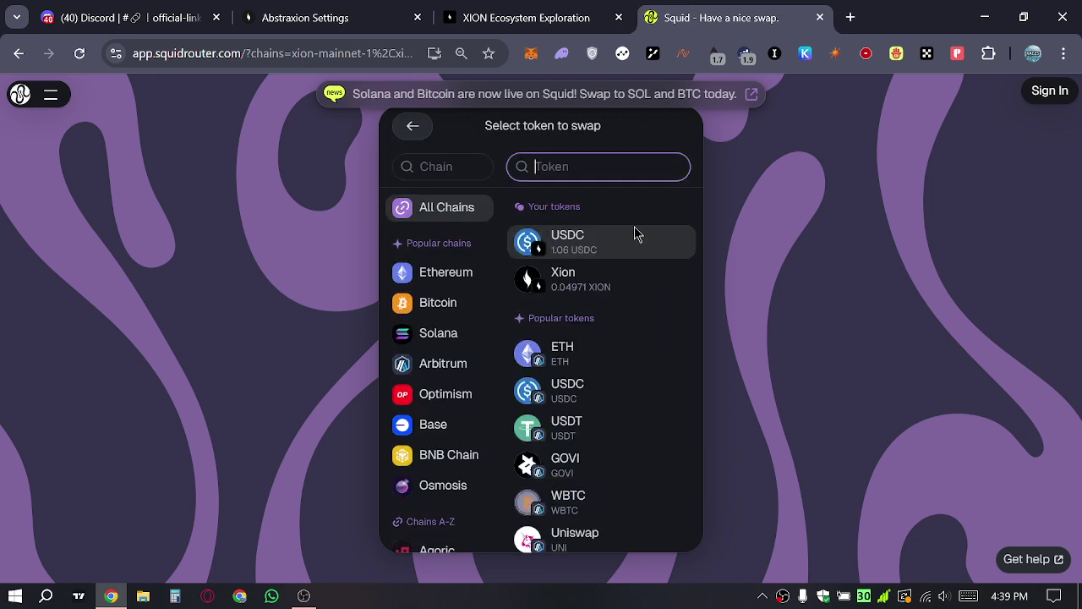
pyautogui.click(412, 126)
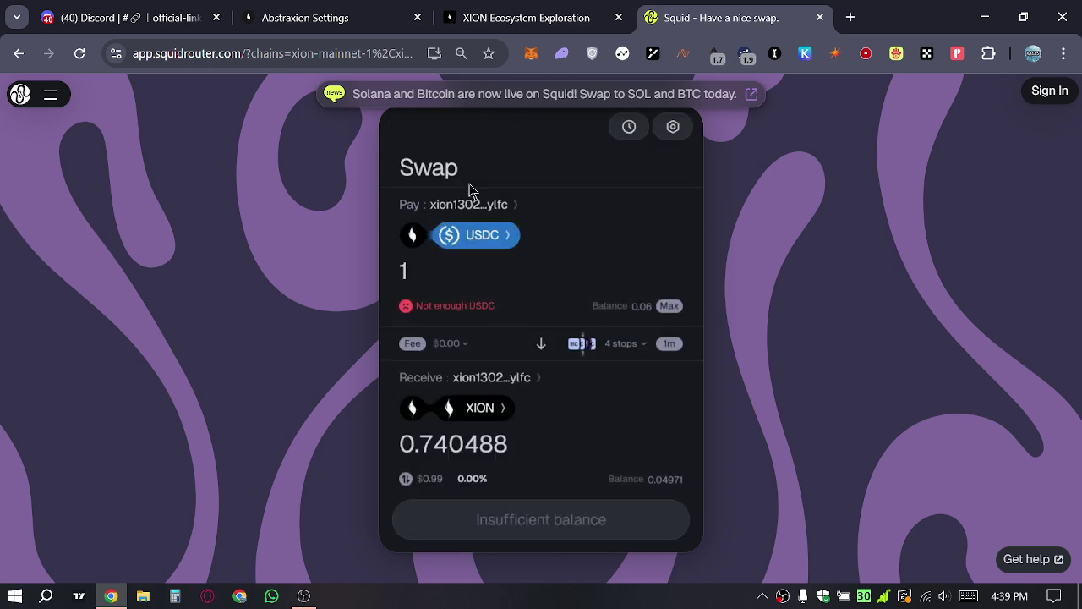
pyautogui.click(446, 237)
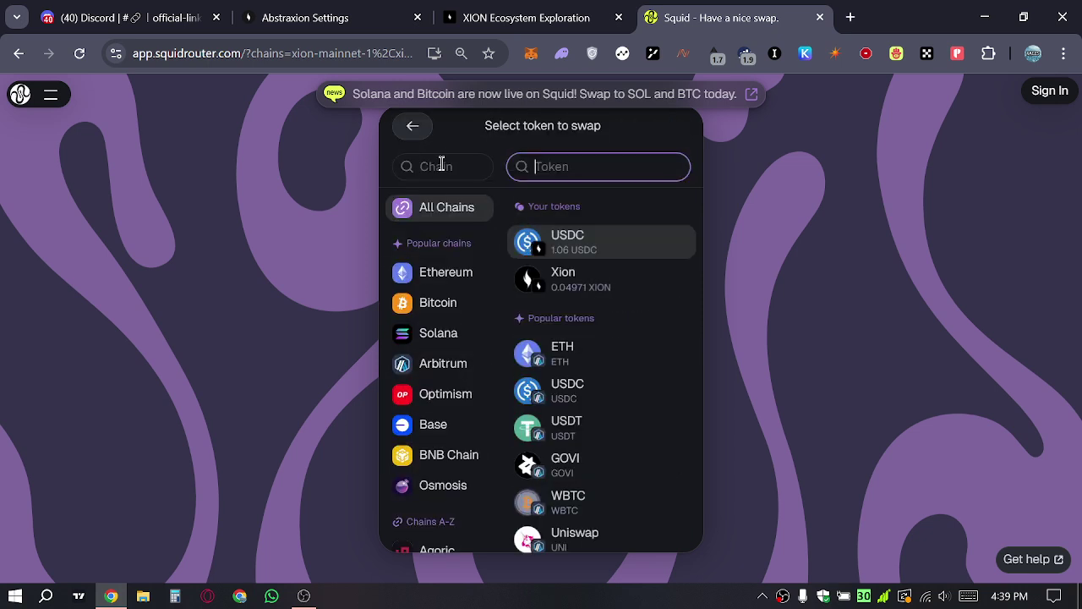
pyautogui.write('xion')
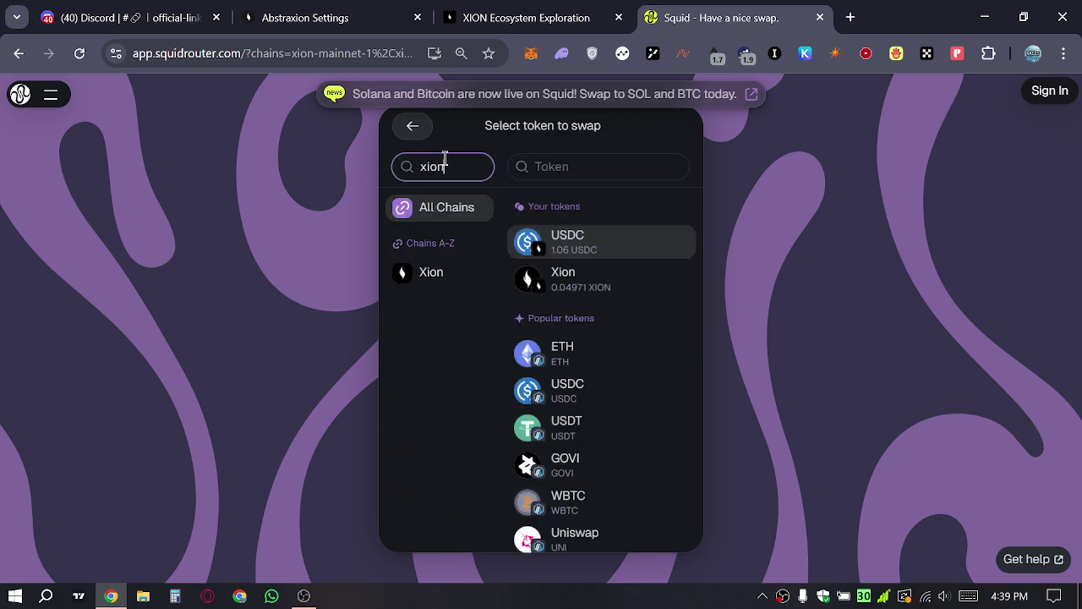
pyautogui.click(430, 275)
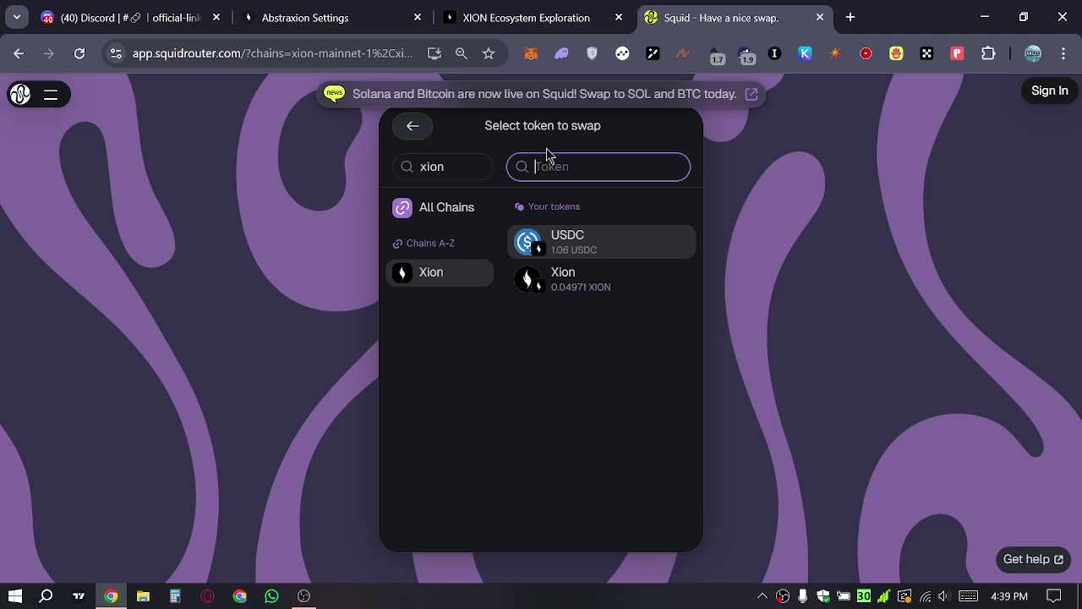
pyautogui.click(594, 245)
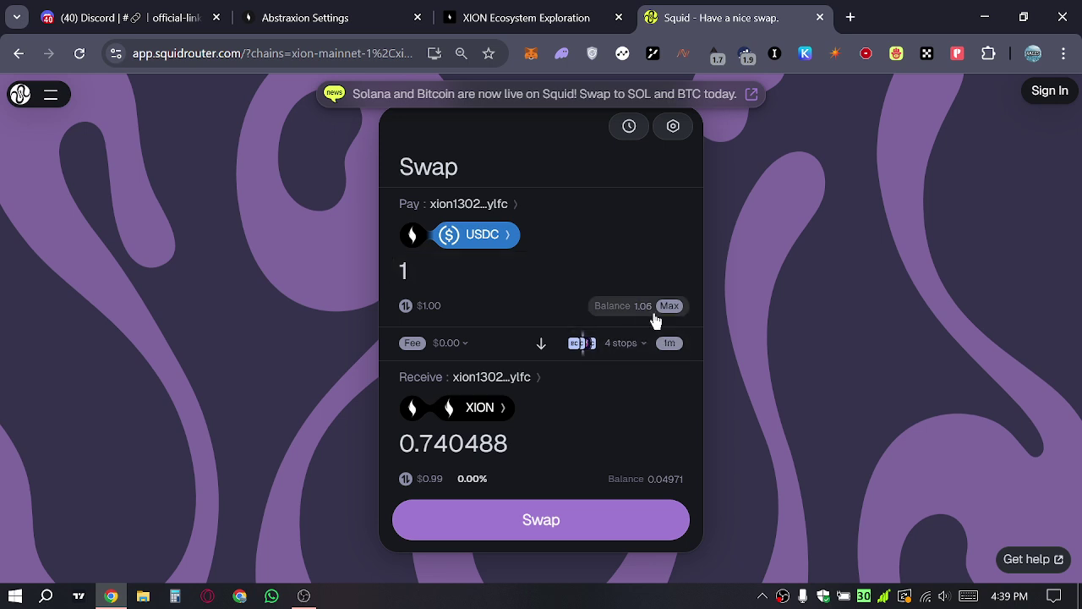
pyautogui.click(511, 254)
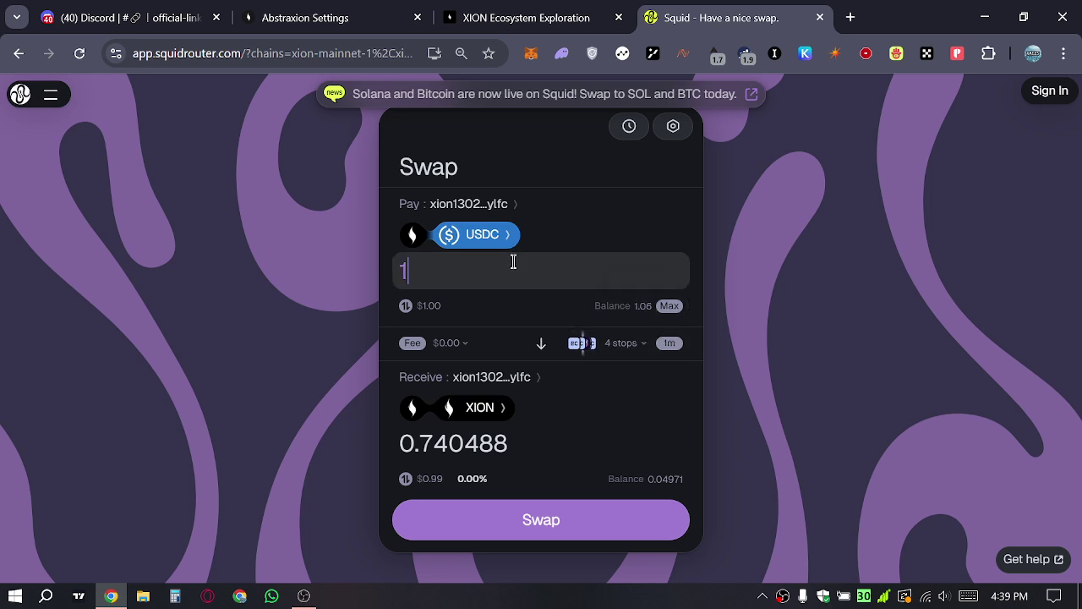
# Change the Squid pay amount to 1.02 USDC.
pyautogui.write('.2')
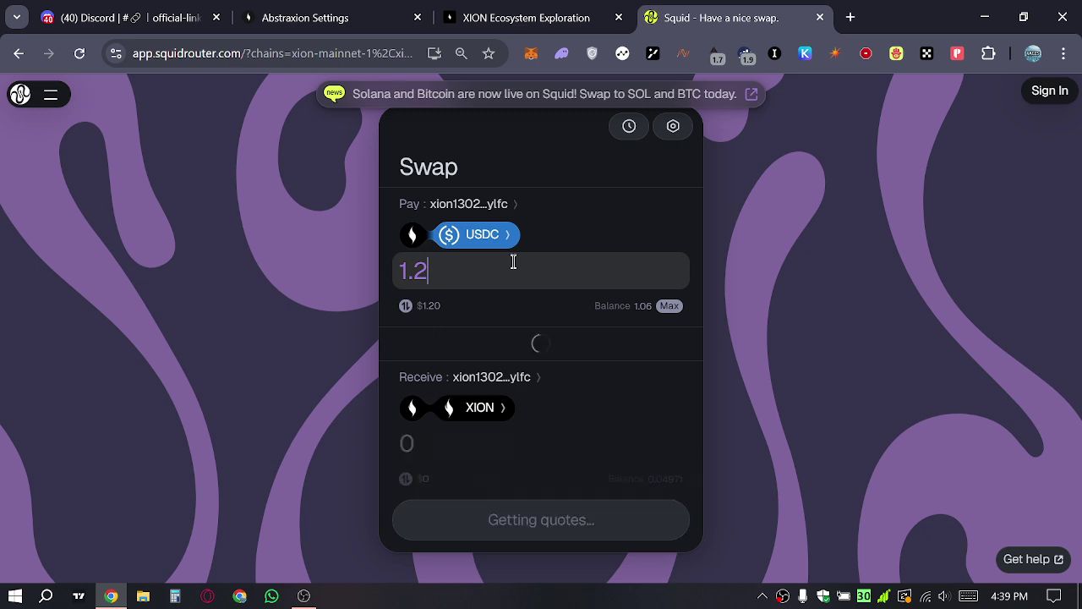
pyautogui.press('BackSpace')
pyautogui.write('02')
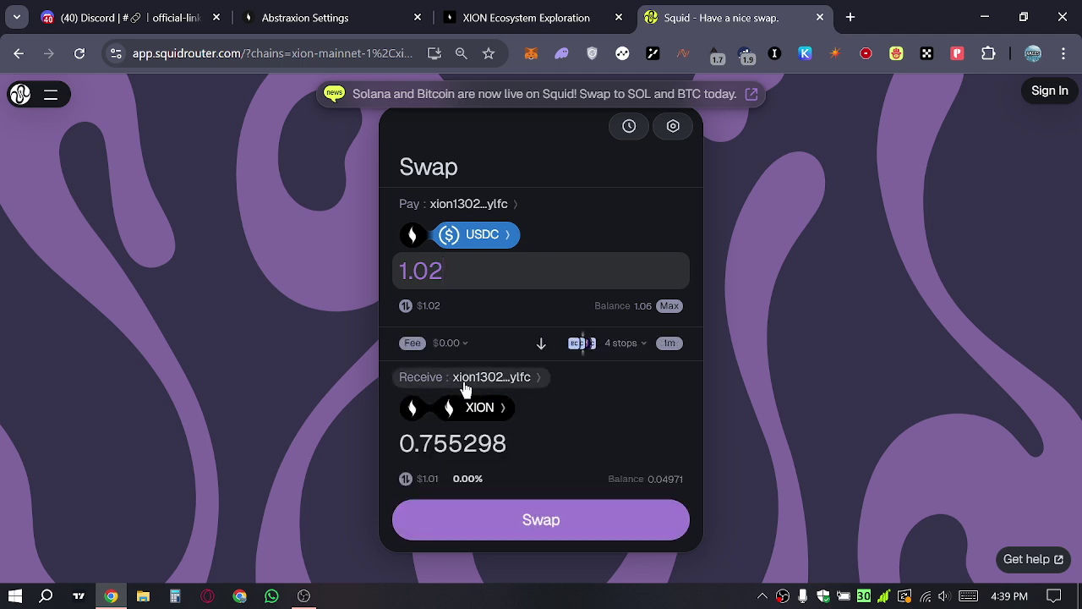
# Choose XION on the Xion chain as the receive token, quoted near 0.7553 XION.
pyautogui.click(414, 410)
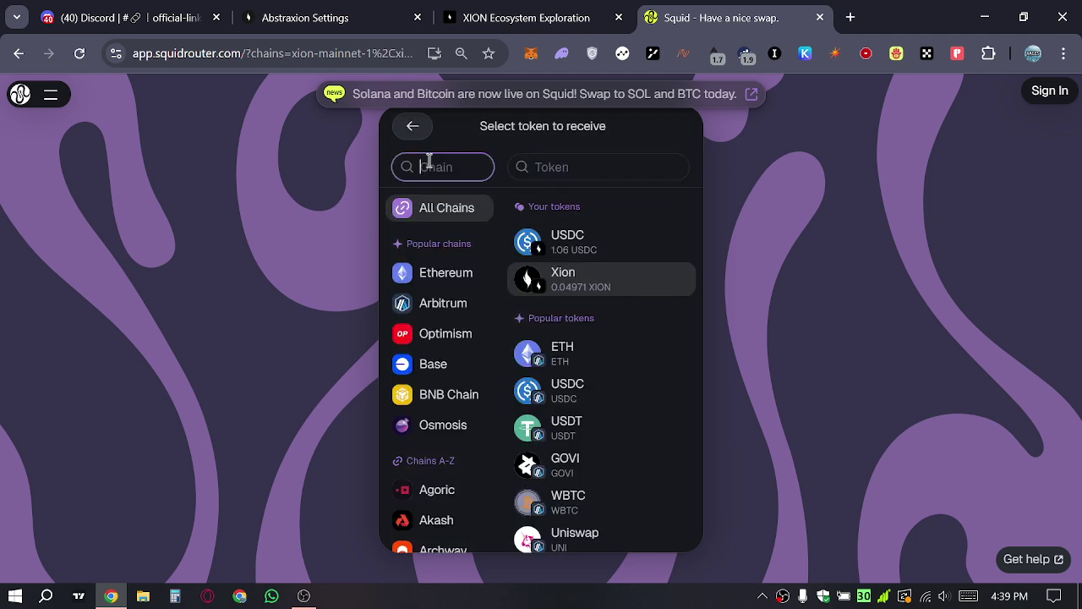
pyautogui.write('xion')
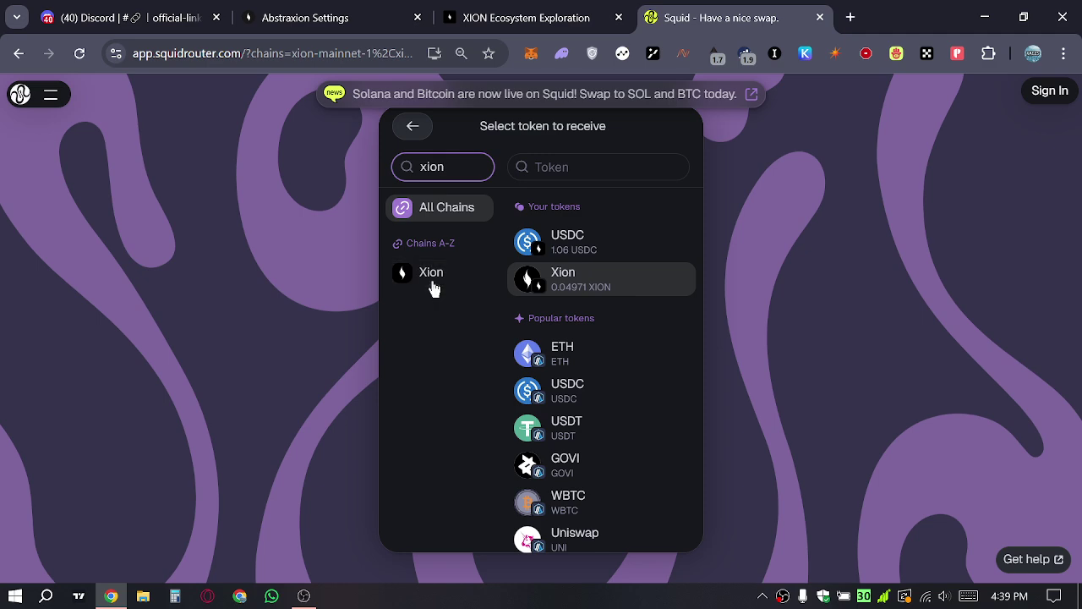
pyautogui.click(431, 277)
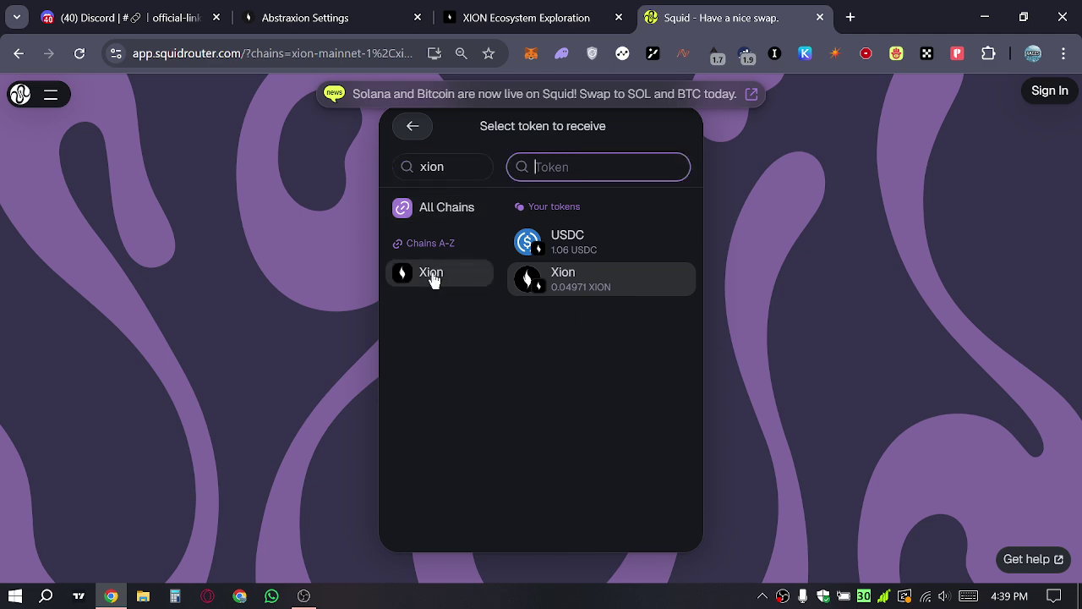
pyautogui.click(583, 281)
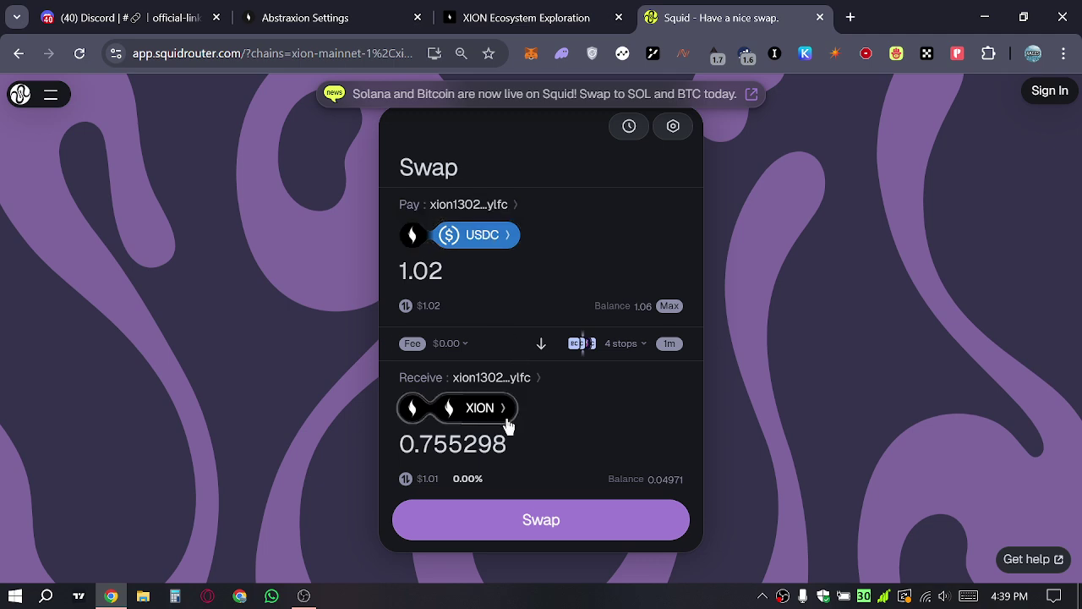
# Submit the 1.02 USDC swap, approve it in Keplr, and dismiss the completion dialog.
pyautogui.click(580, 521)
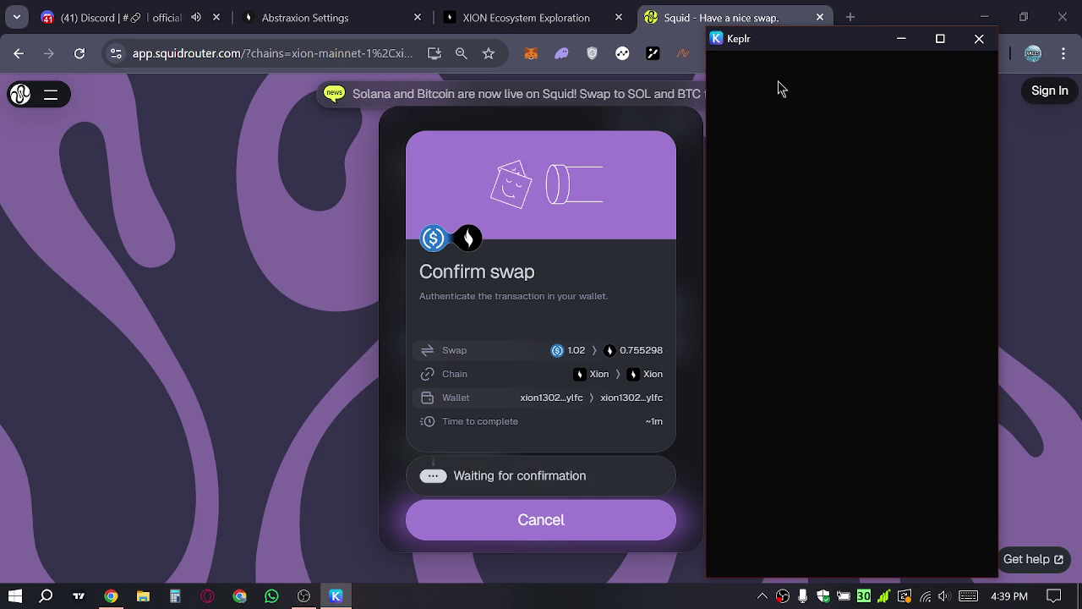
pyautogui.click(892, 534)
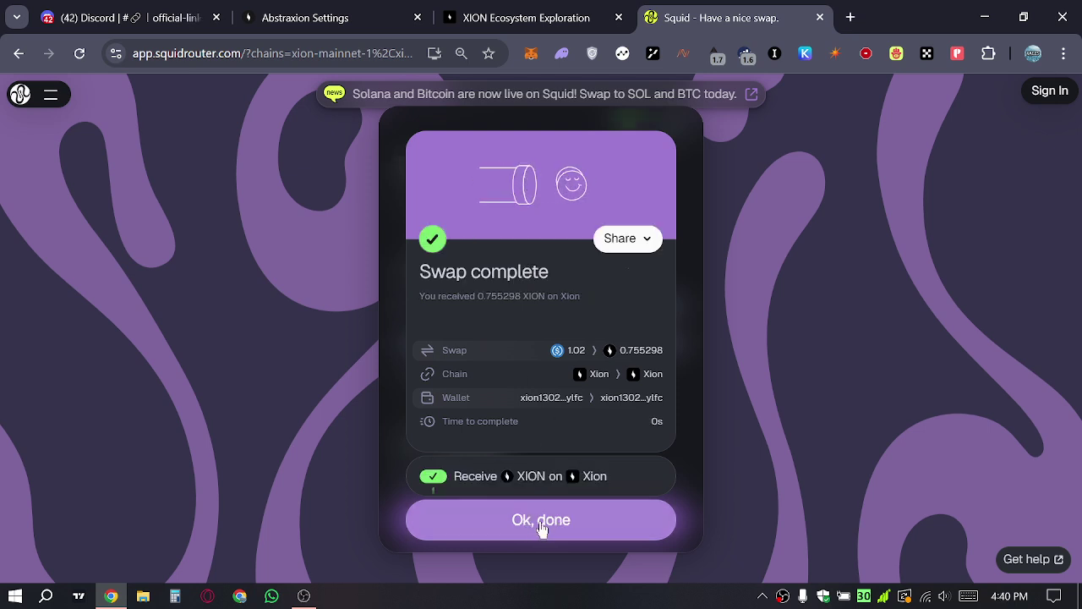
pyautogui.click(734, 374)
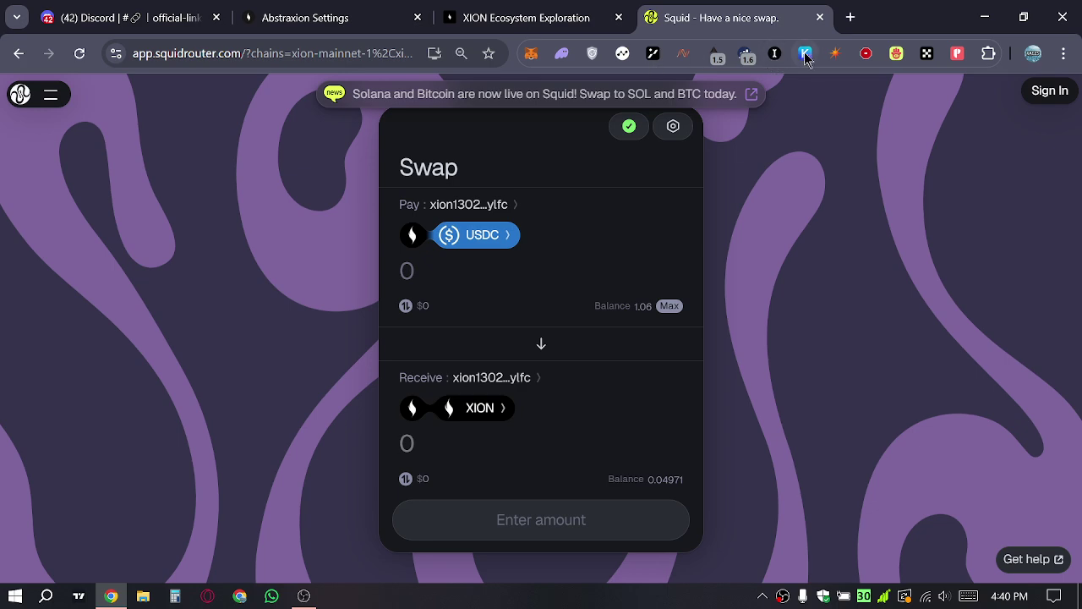
# Check the swap history and Keplr assets, confirming 0.804825 XION and 0.04 USDC remaining.
pyautogui.click(805, 54)
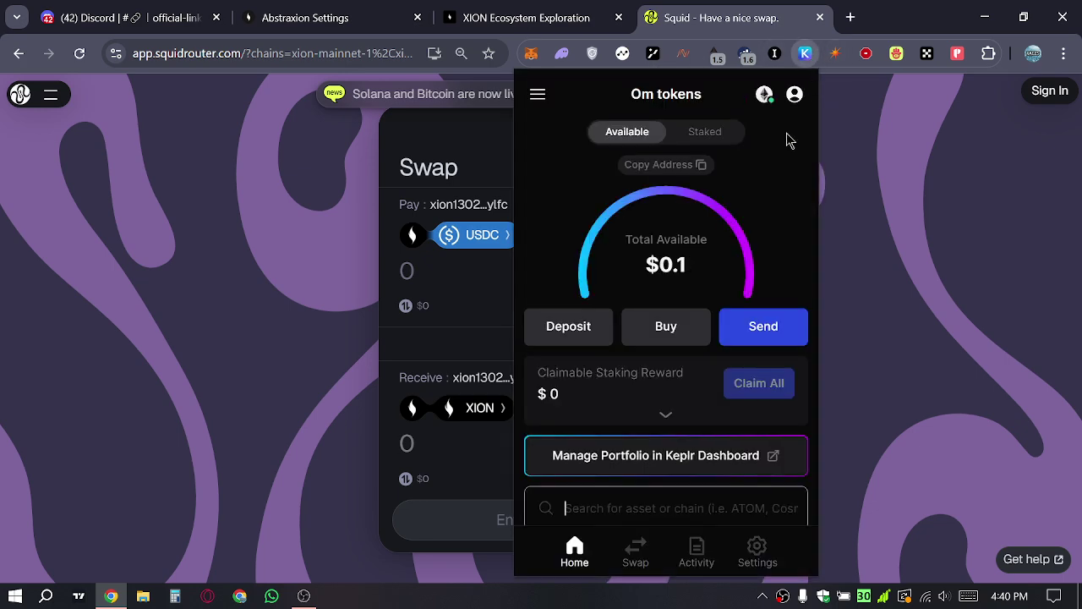
pyautogui.scroll(-3, 751, 213)
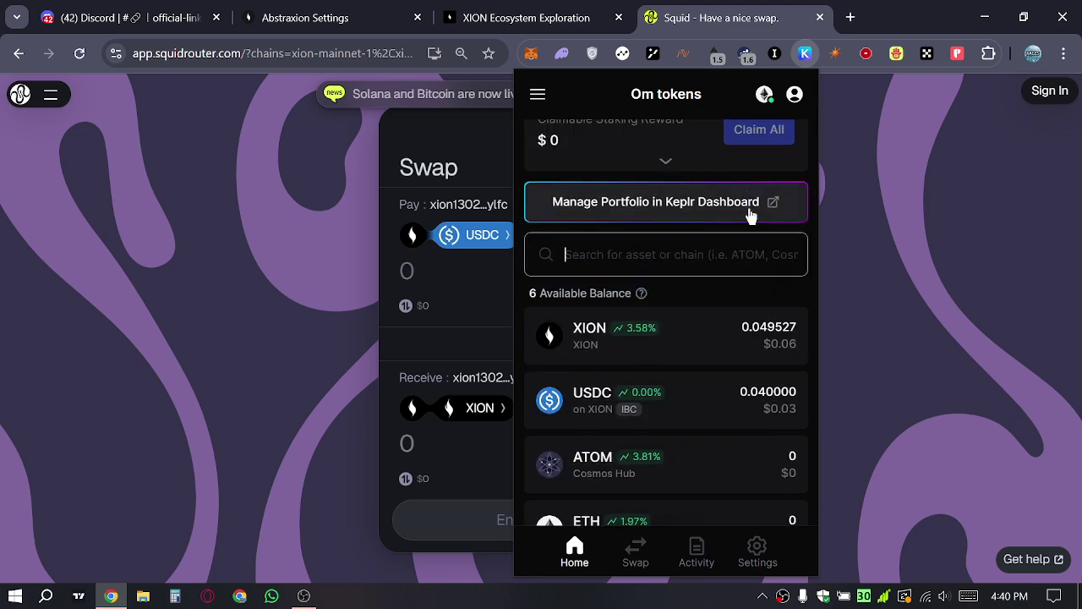
pyautogui.scroll(5, 751, 214)
pyautogui.click(949, 206)
pyautogui.click(627, 127)
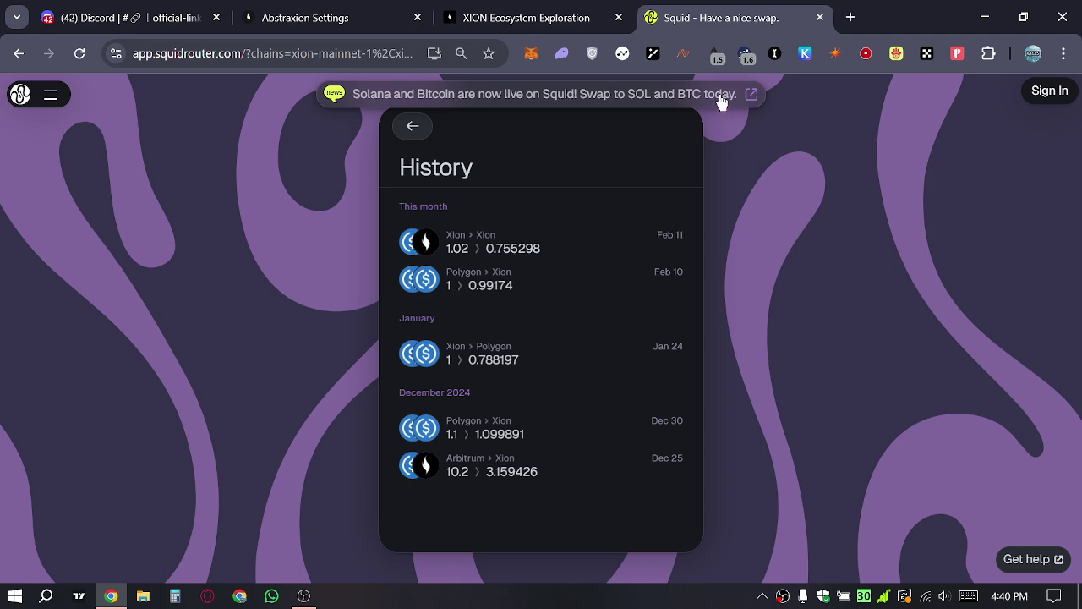
pyautogui.click(805, 53)
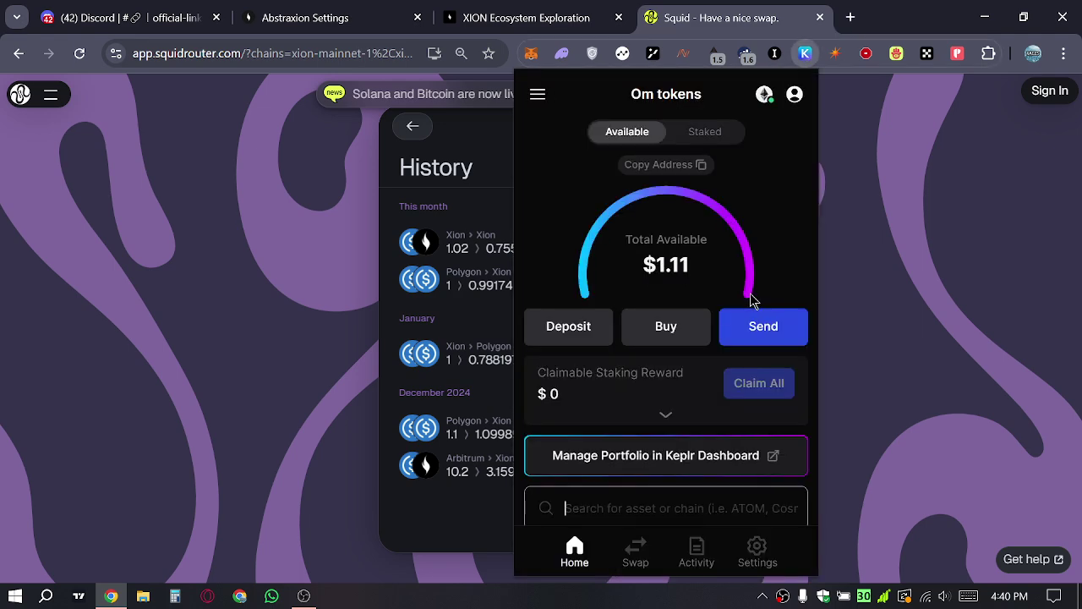
pyautogui.scroll(-2, 753, 300)
pyautogui.scroll(-1, 753, 300)
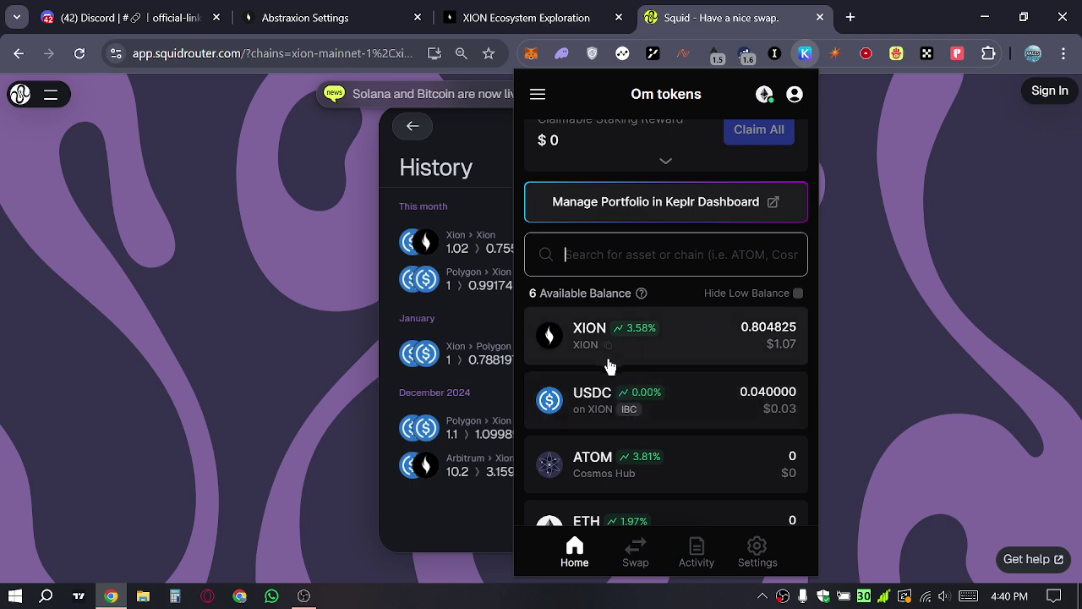
# Copy the XION Dashboard account's XION address from the account overview.
pyautogui.click(668, 338)
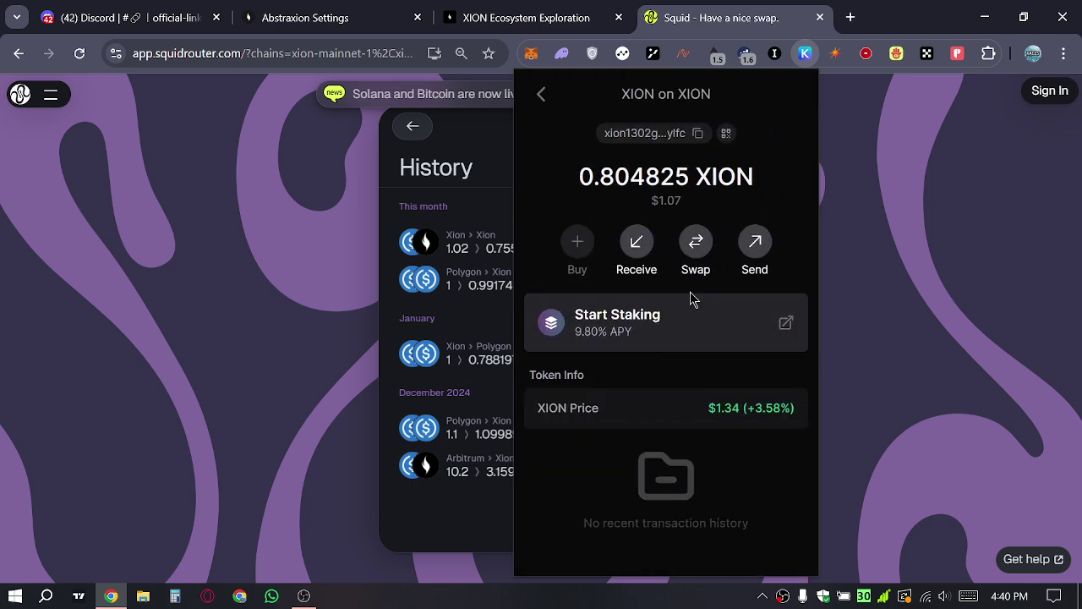
pyautogui.click(754, 247)
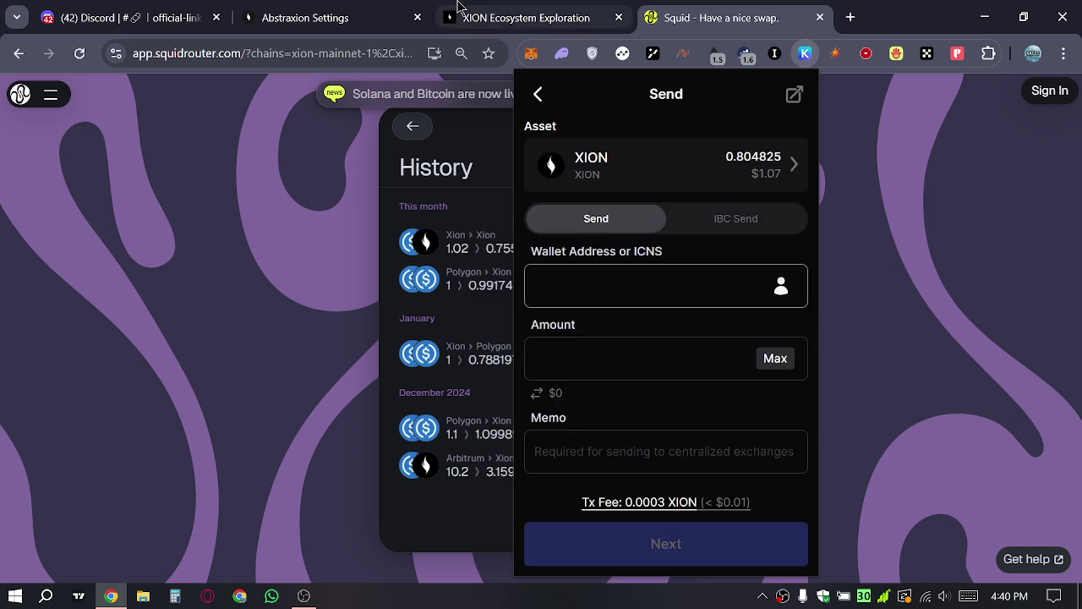
pyautogui.click(558, 18)
pyautogui.click(405, 100)
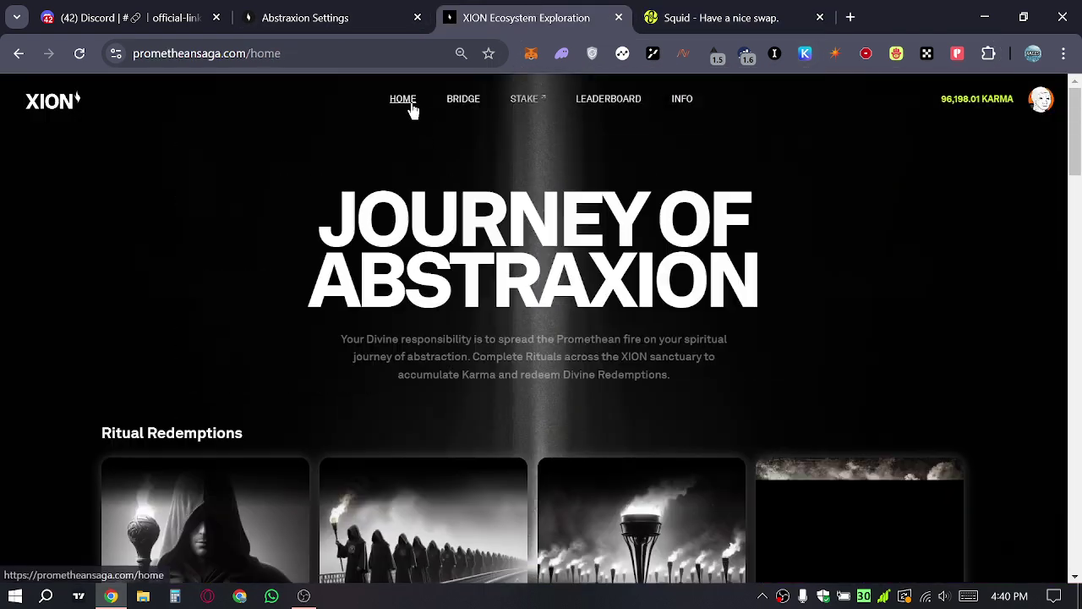
pyautogui.scroll(-1, 739, 337)
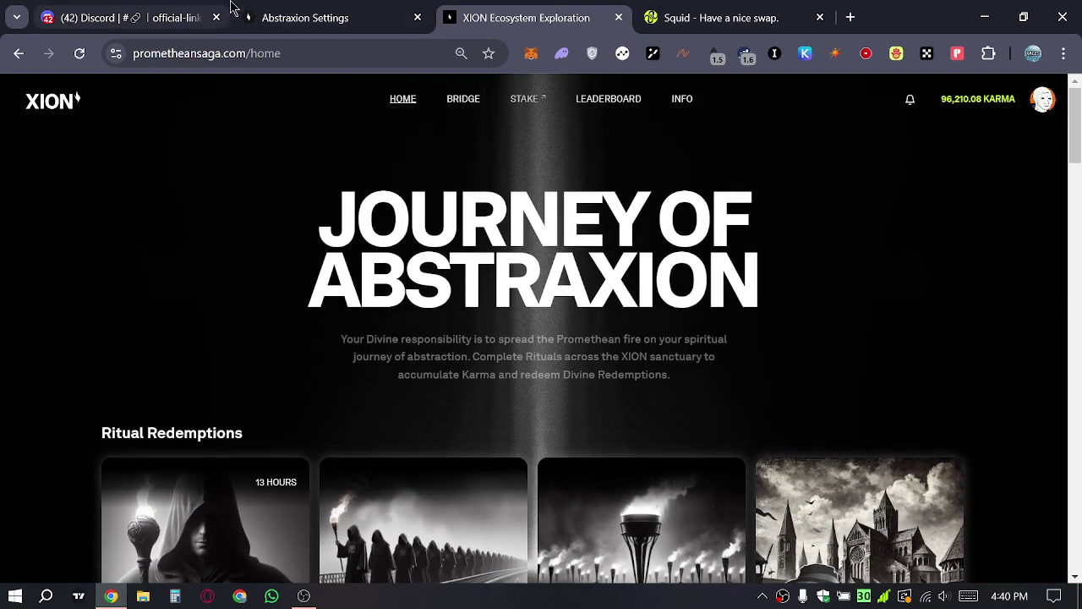
pyautogui.click(321, 17)
pyautogui.scroll(-2, 510, 394)
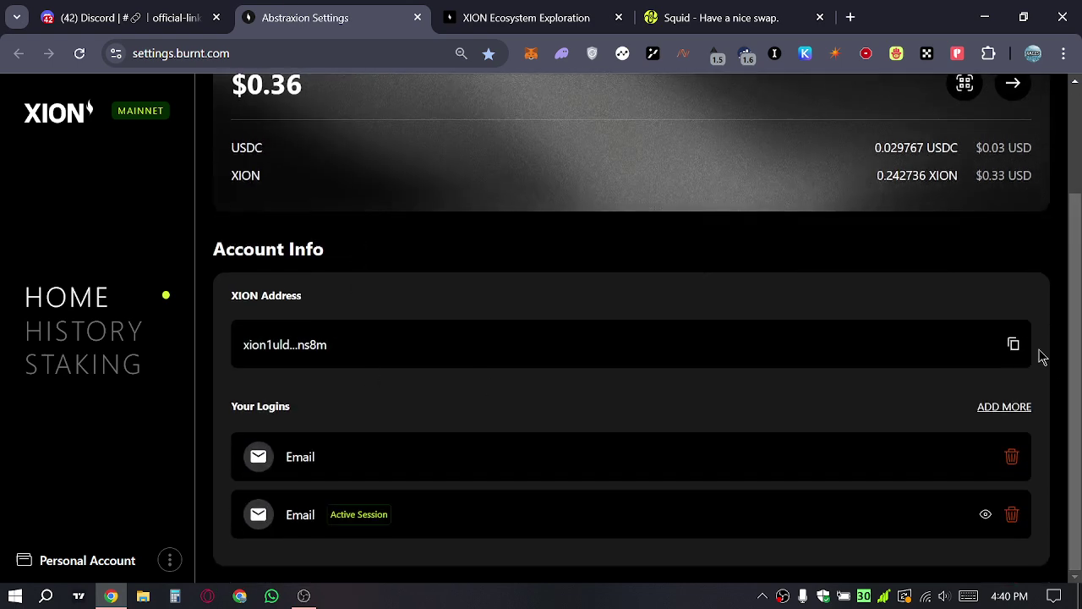
pyautogui.scroll(2, 1014, 372)
pyautogui.moveTo(225, 446); pyautogui.dragTo(401, 446)
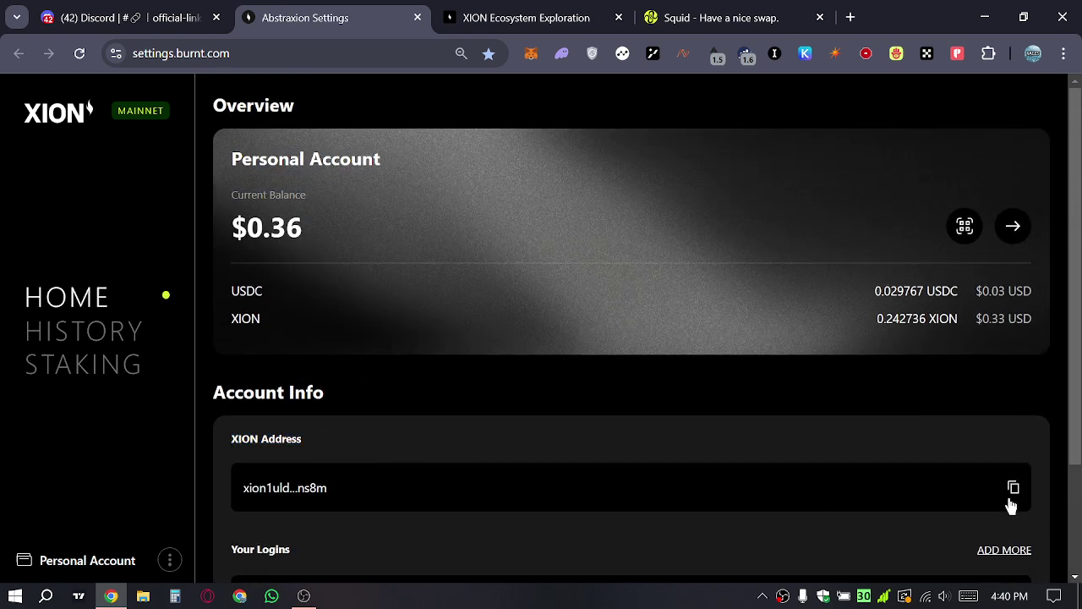
pyautogui.click(1012, 488)
# In Keplr, set up a XION send of the full 0.804737 balance to the dashboard address.
pyautogui.hotkey('ctrl', 'Tab')
pyautogui.hotkey('ctrl', 'Tab')
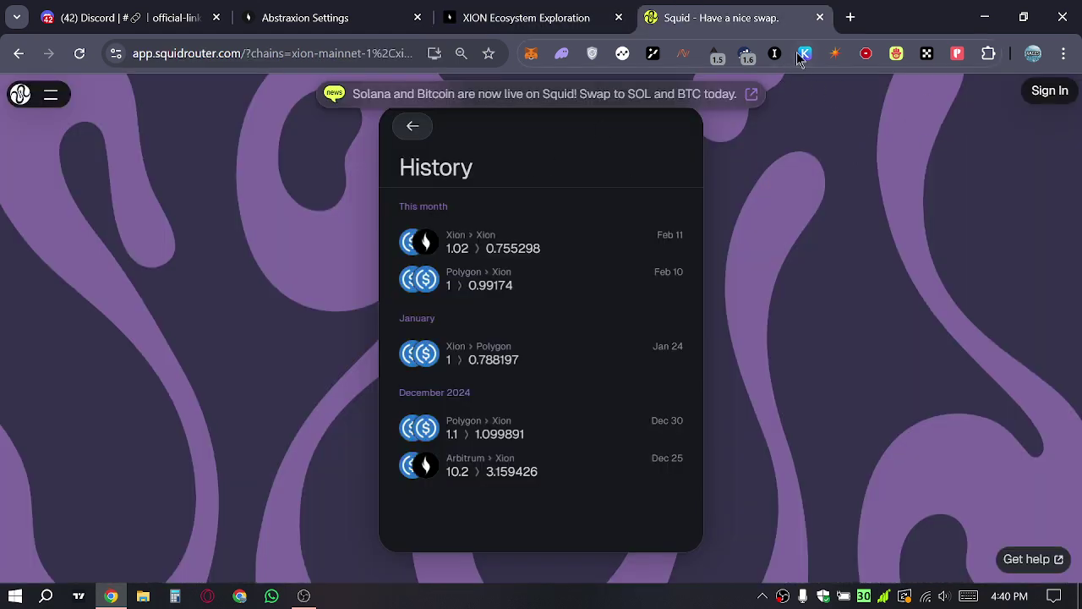
pyautogui.click(804, 54)
pyautogui.scroll(-1, 727, 333)
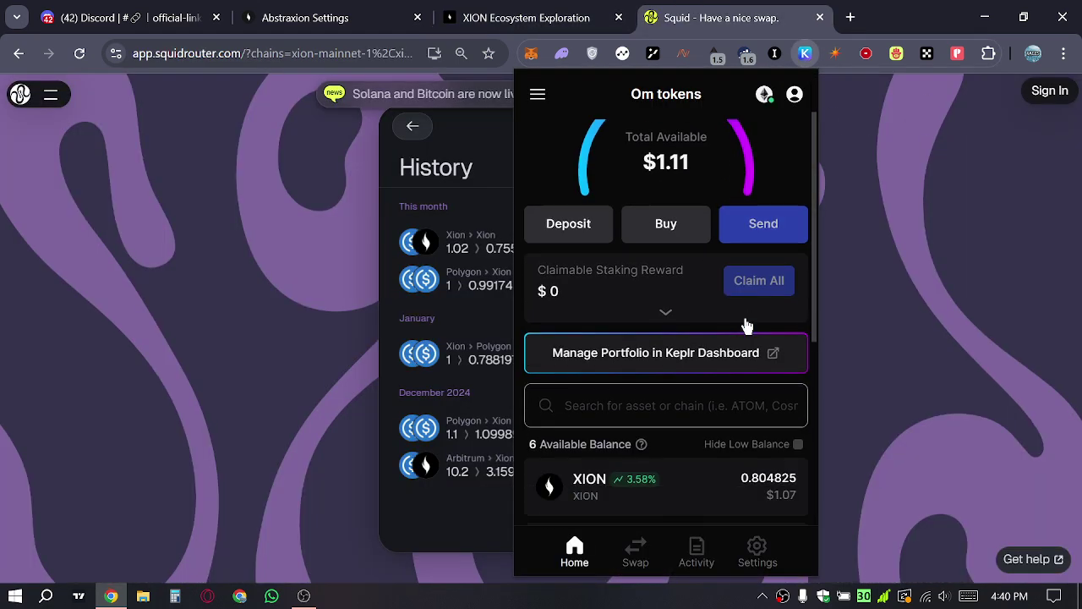
pyautogui.scroll(-2, 718, 355)
pyautogui.click(685, 339)
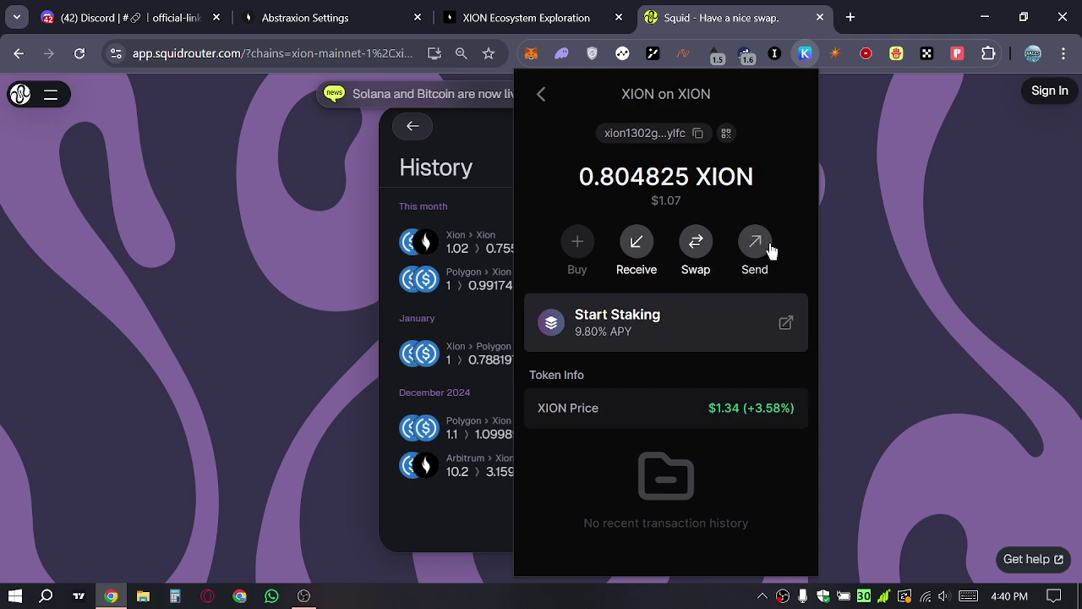
pyautogui.click(769, 250)
pyautogui.hotkey('ctrl', 'v')
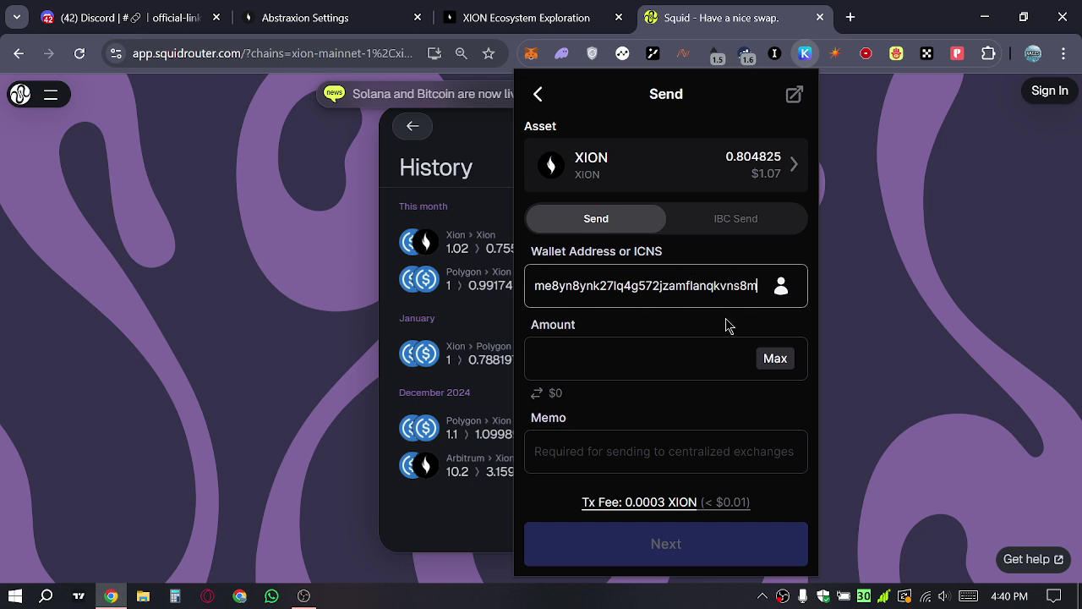
pyautogui.click(769, 358)
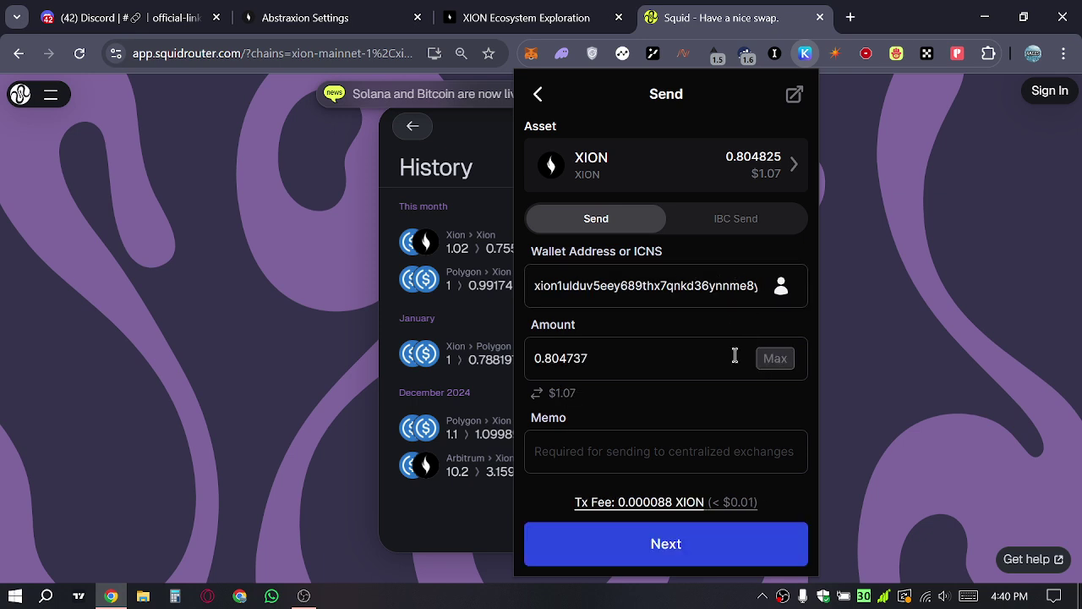
# Confirm and approve the 0.804737 XION transfer.
pyautogui.click(691, 563)
pyautogui.click(703, 568)
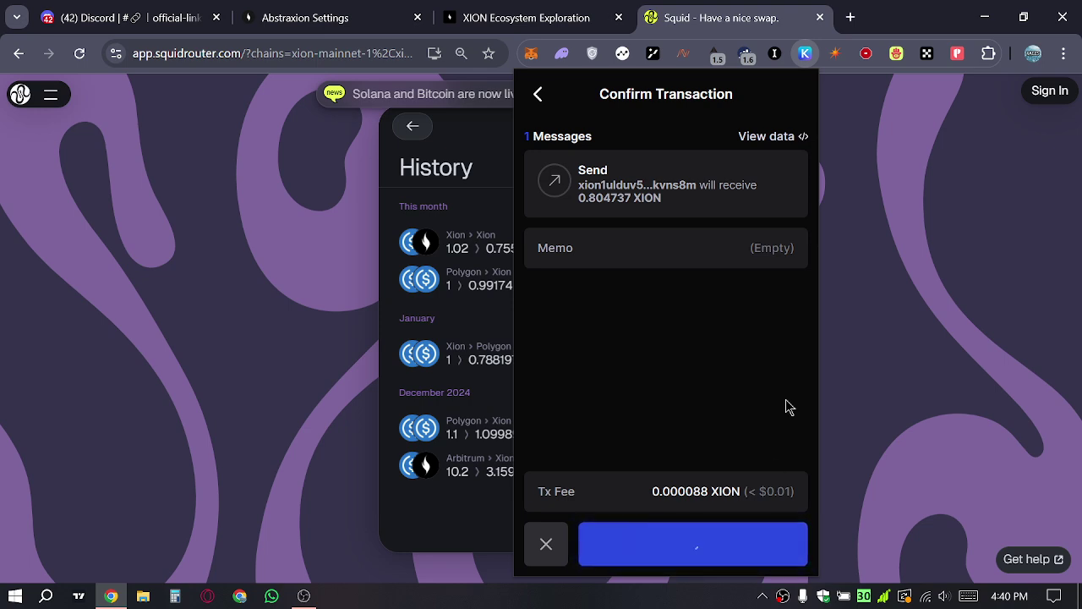
pyautogui.scroll(-4, 765, 287)
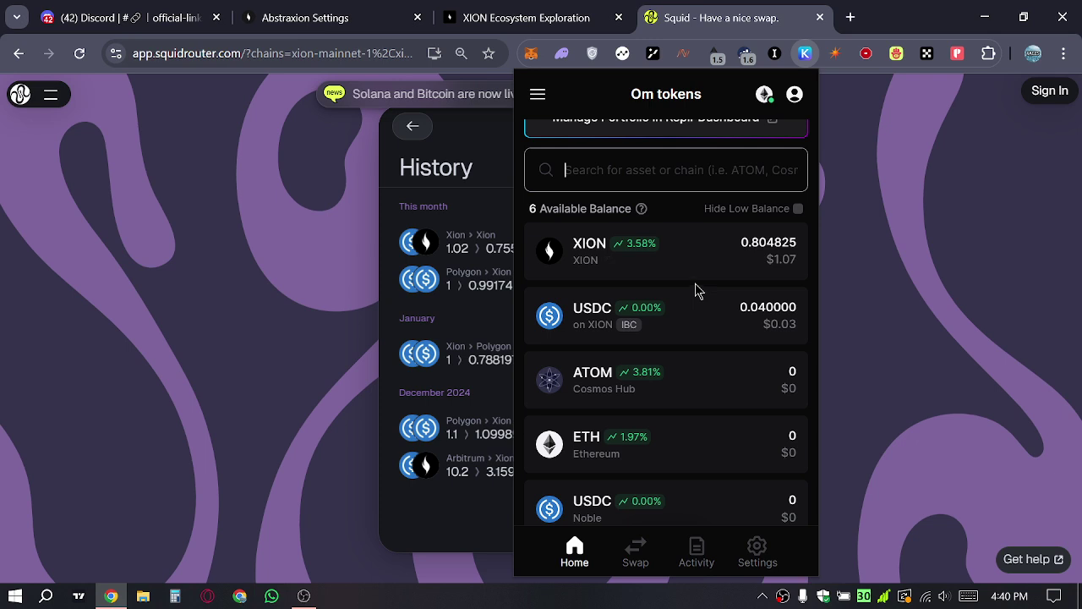
pyautogui.scroll(1, 695, 290)
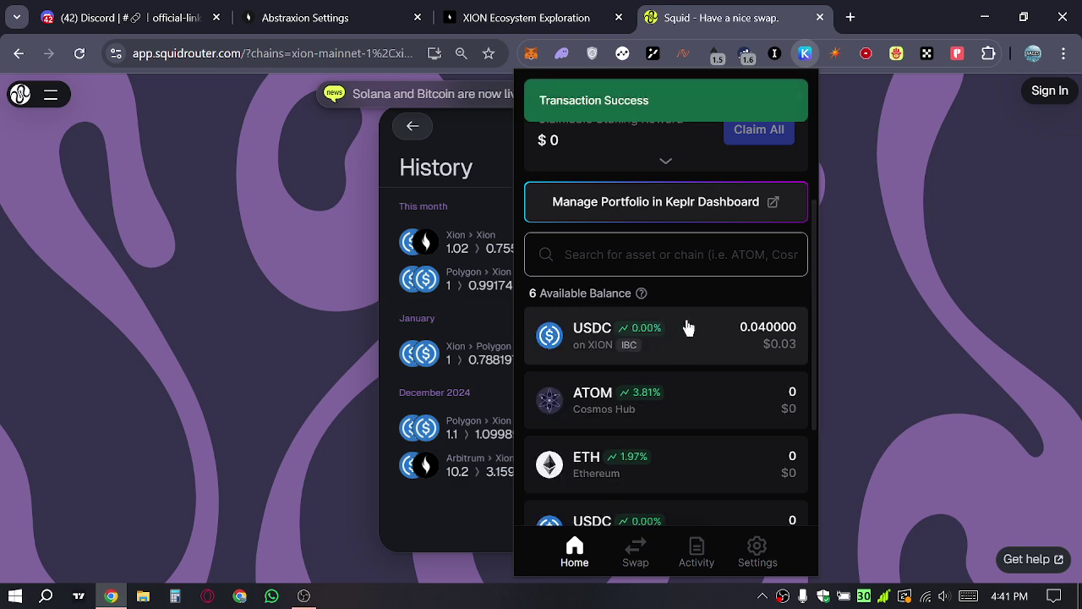
pyautogui.scroll(3, 685, 326)
# Close the Ecosystem Exploration tab and reload the XION Dashboard overview.
pyautogui.middleClick(507, 10)
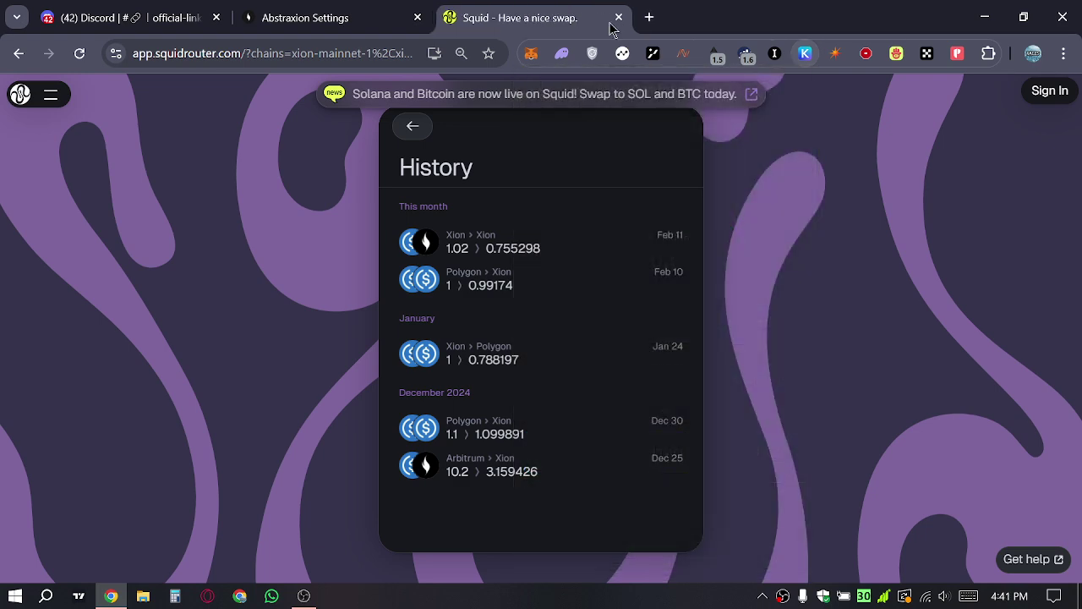
pyautogui.click(380, 15)
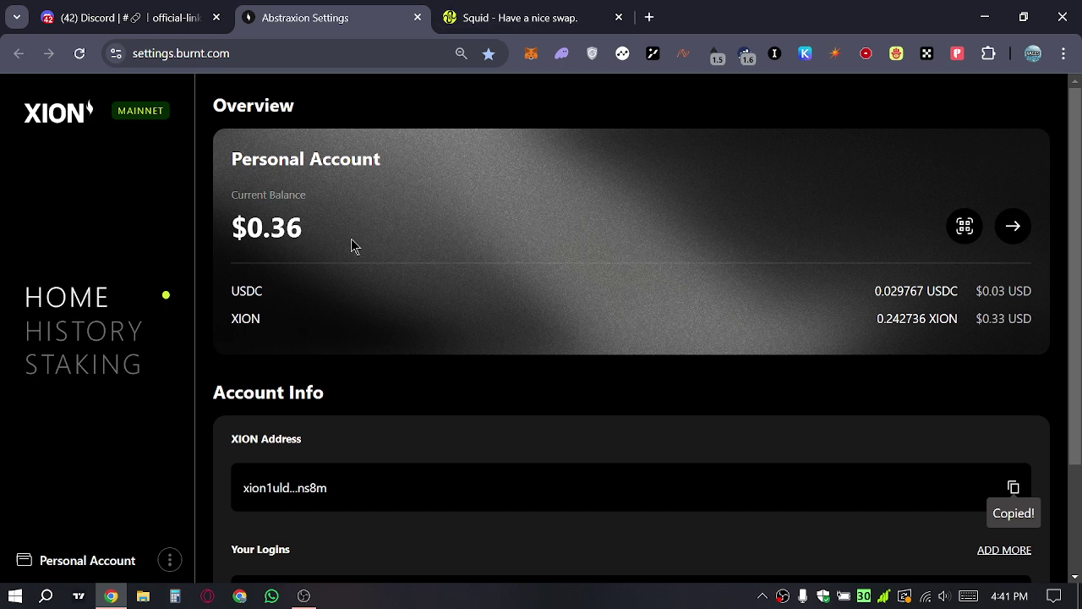
pyautogui.click(79, 53)
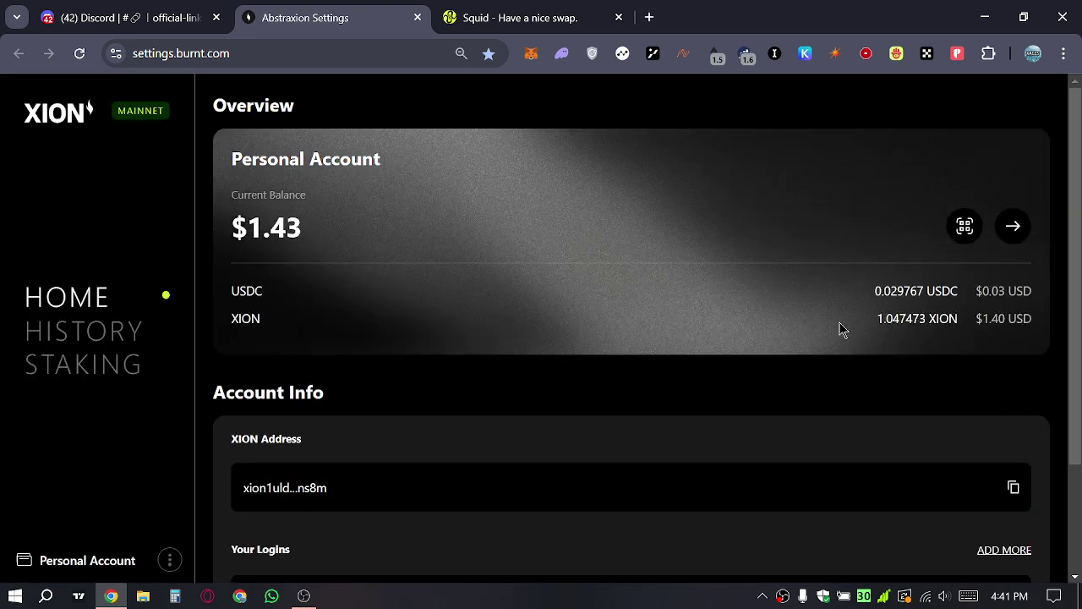
# Check the refreshed balances: 1.047473 XION and 0.029767 USDC.
pyautogui.moveTo(222, 324); pyautogui.dragTo(270, 335)
pyautogui.click(287, 334)
pyautogui.moveTo(876, 321); pyautogui.dragTo(956, 317)
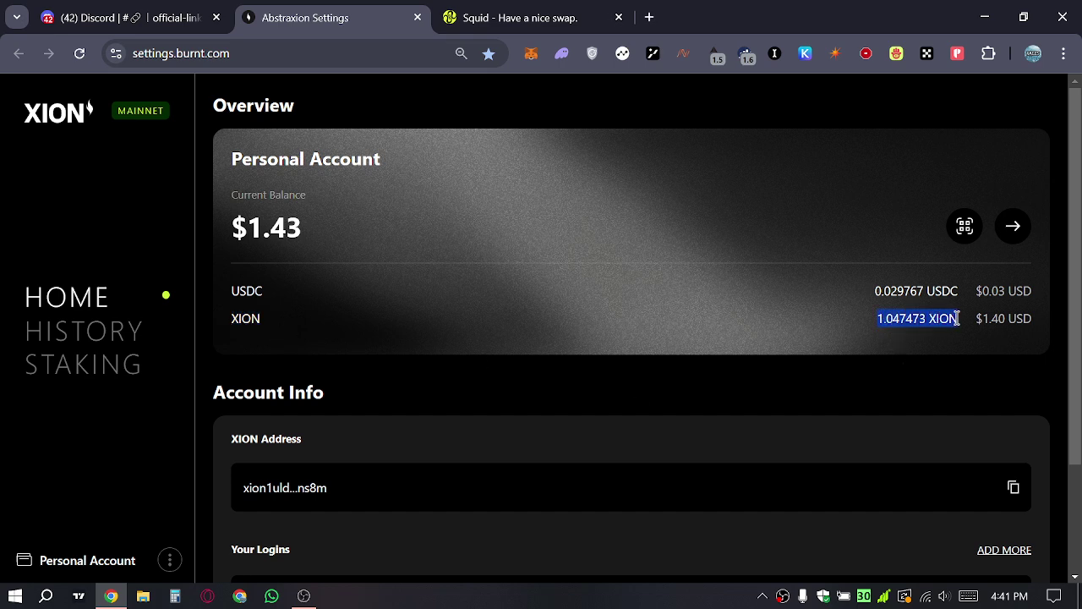
pyautogui.click(889, 314)
pyautogui.moveTo(875, 291); pyautogui.dragTo(954, 290)
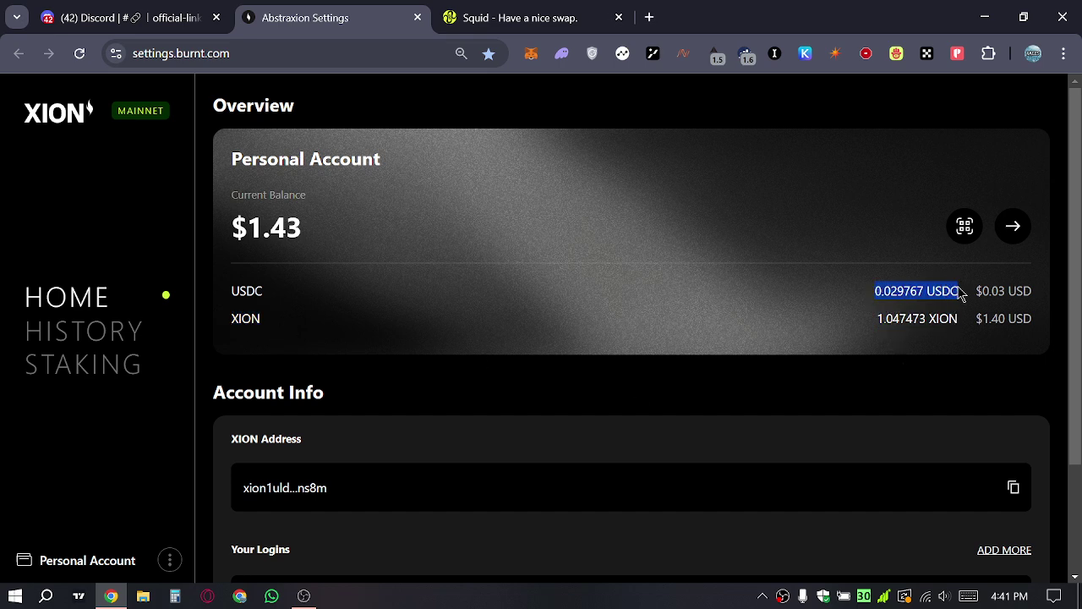
pyautogui.click(905, 335)
pyautogui.moveTo(886, 319); pyautogui.dragTo(950, 319)
pyautogui.click(947, 321)
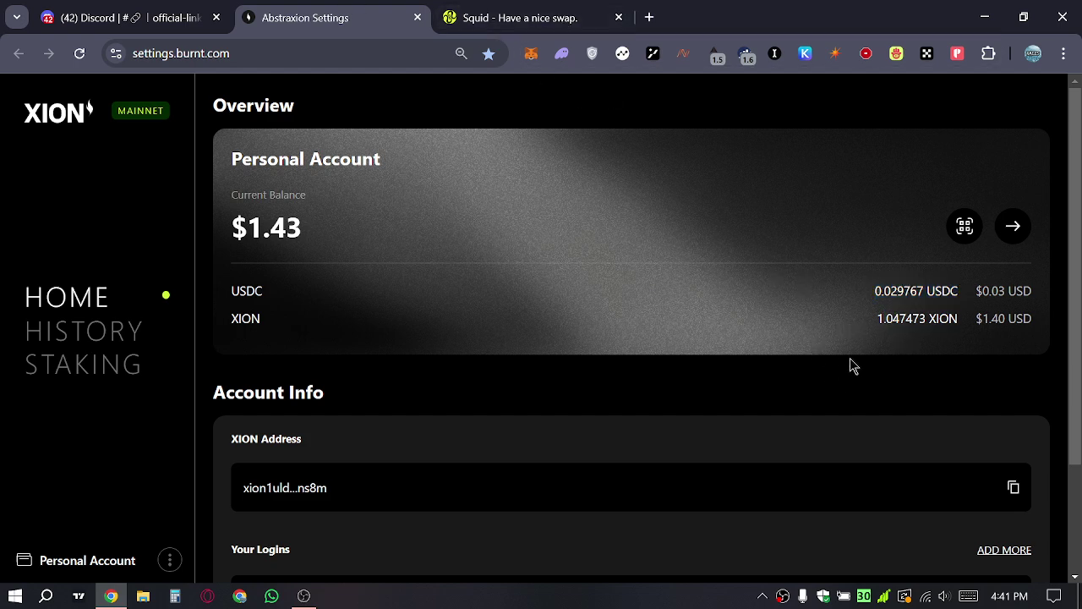
pyautogui.moveTo(876, 320); pyautogui.dragTo(967, 322)
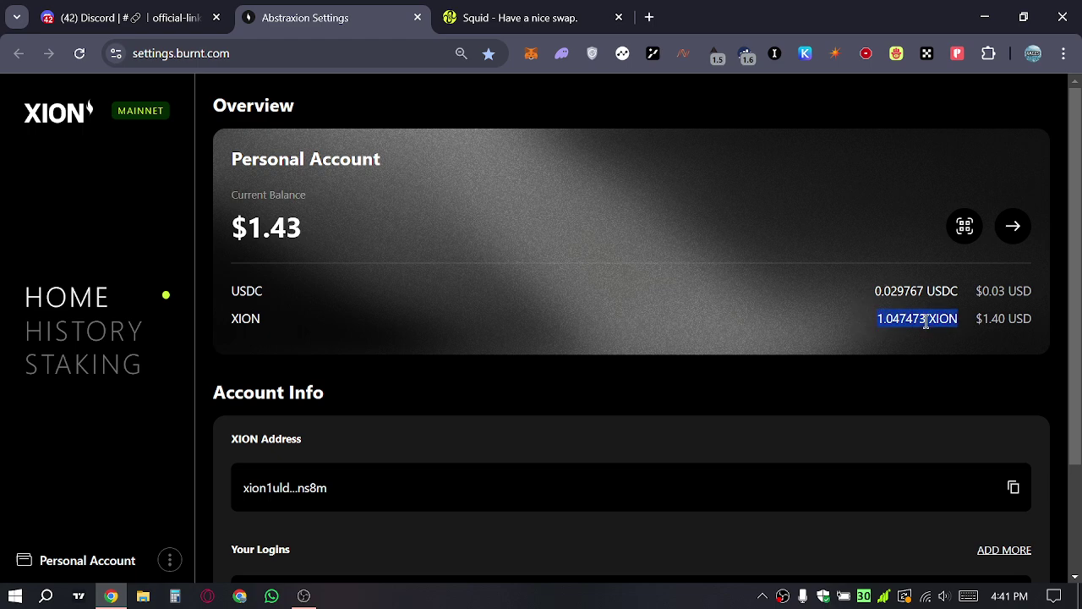
pyautogui.moveTo(221, 331); pyautogui.dragTo(259, 333)
pyautogui.click(258, 331)
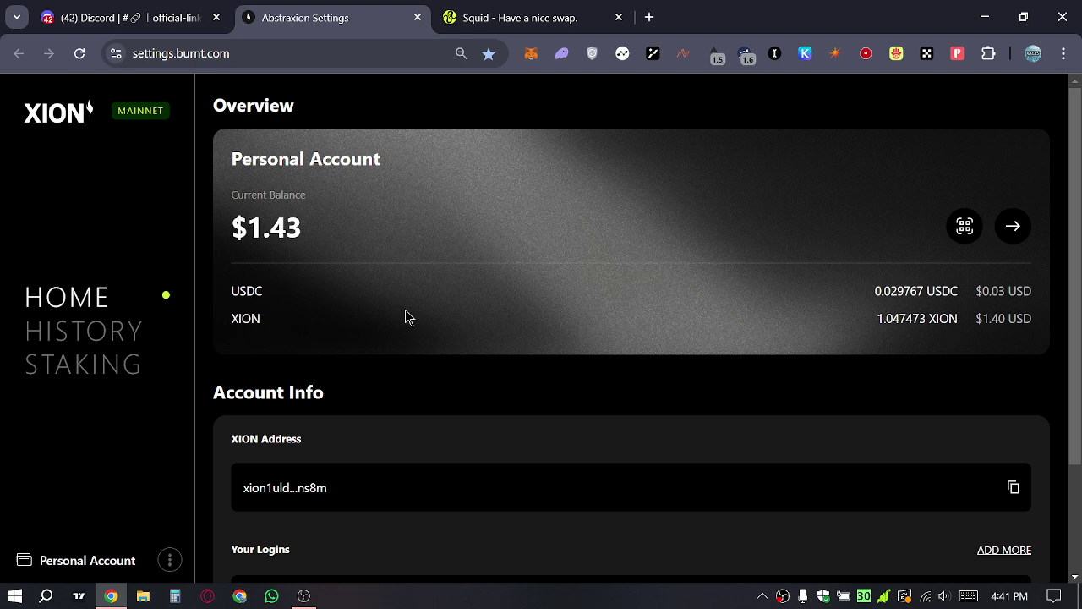